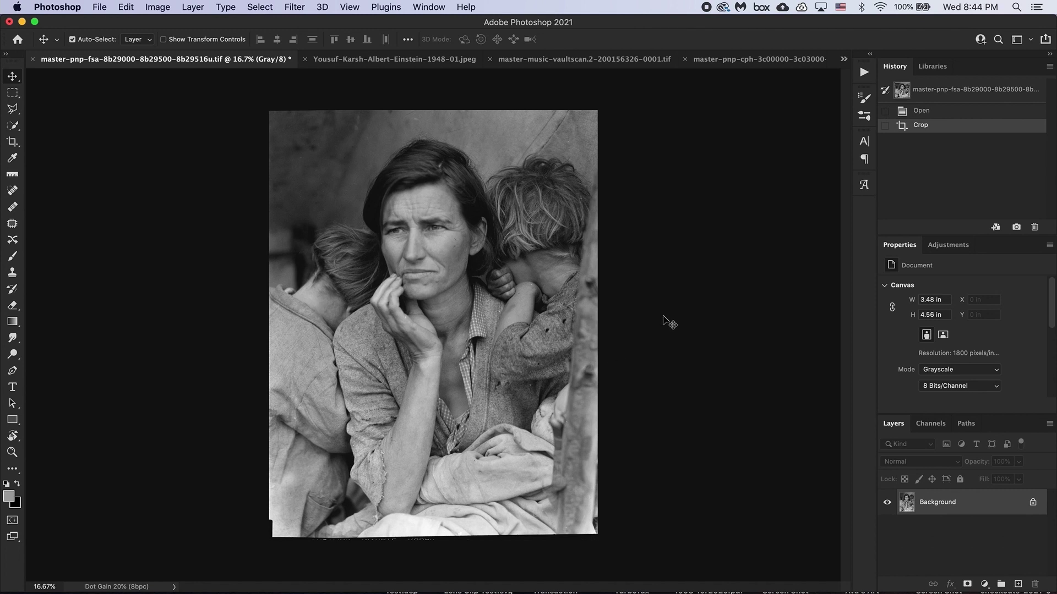
click(295, 7)
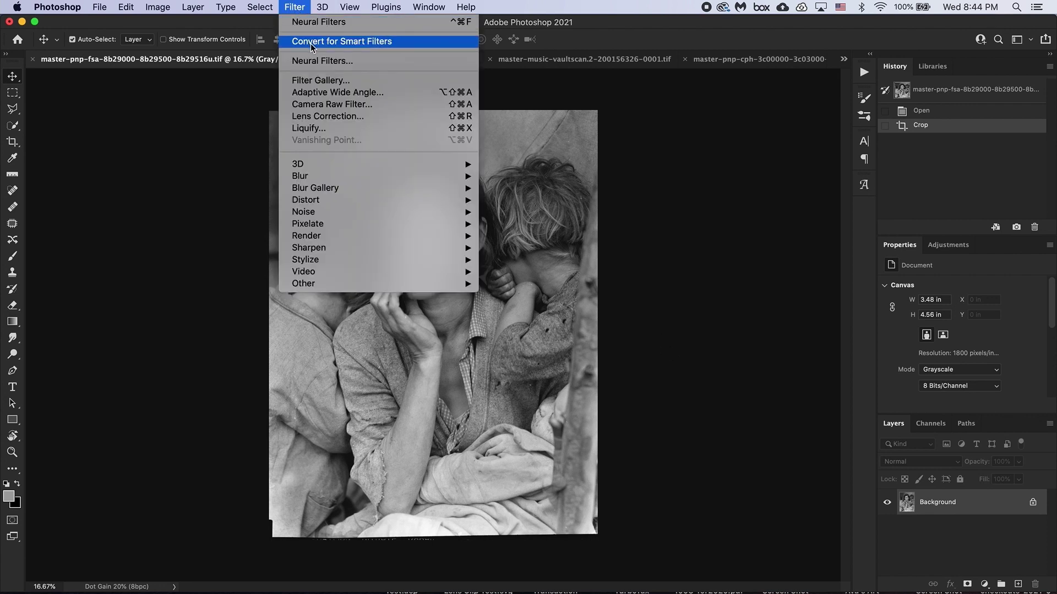
click(316, 61)
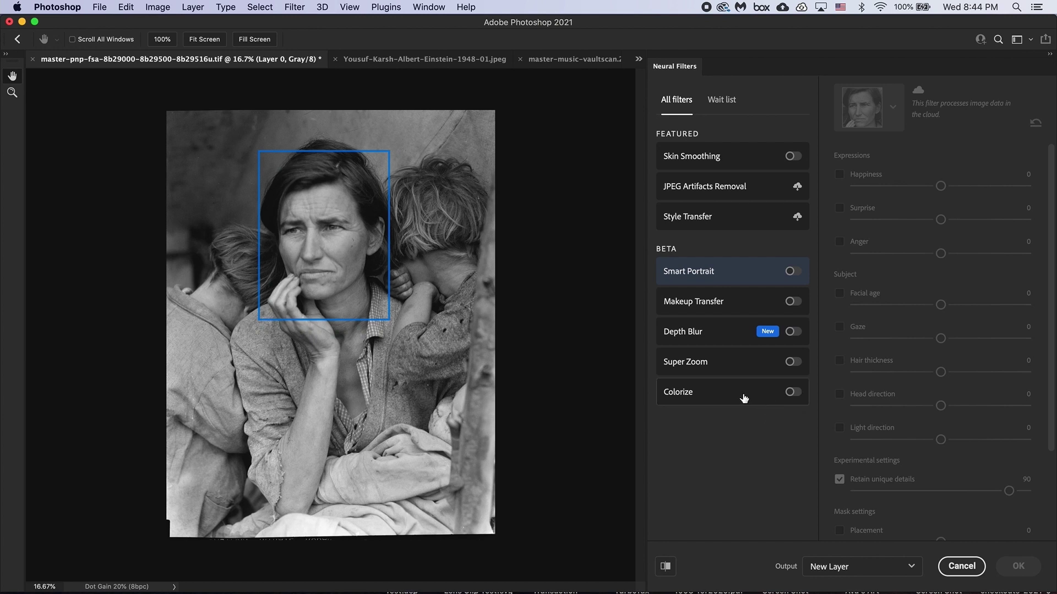
click(793, 392)
mouse_move(770, 401)
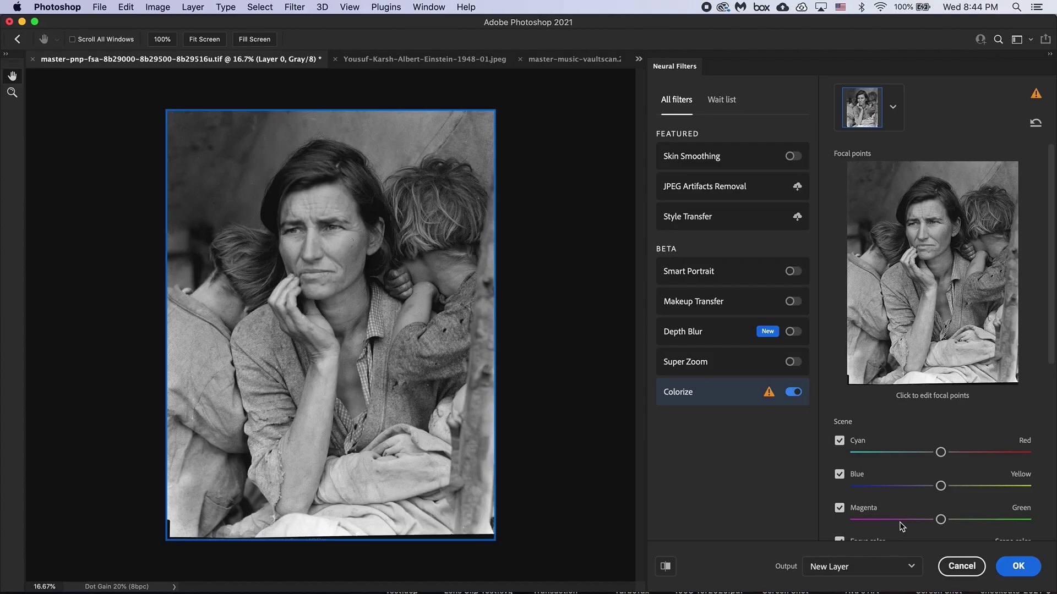
click(956, 569)
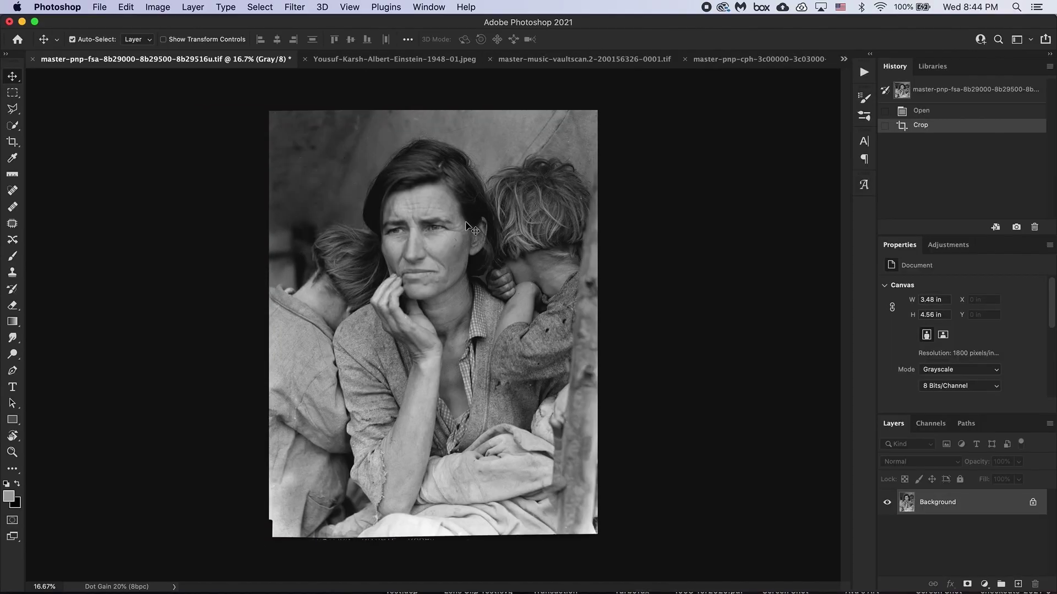
Convert the photo of the mother and children from Grayscale to RGB Color mode
click(158, 7)
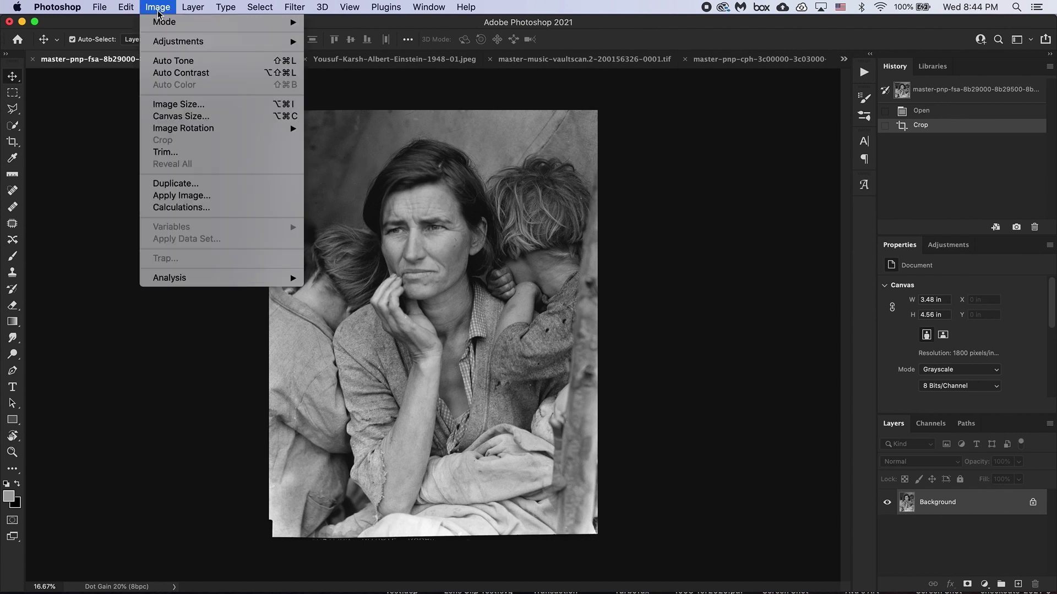
mouse_move(171, 22)
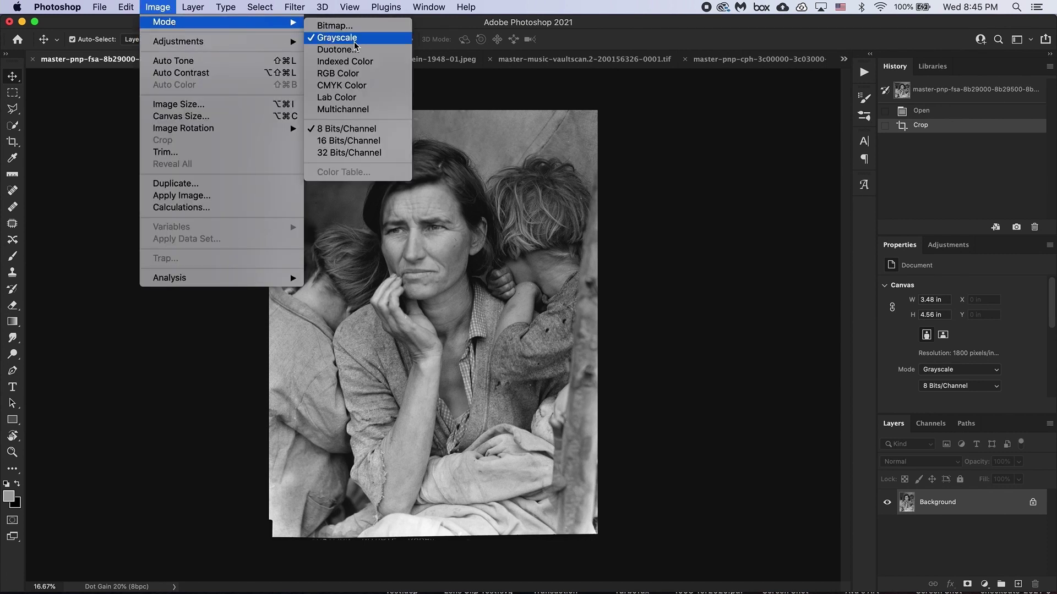
click(350, 74)
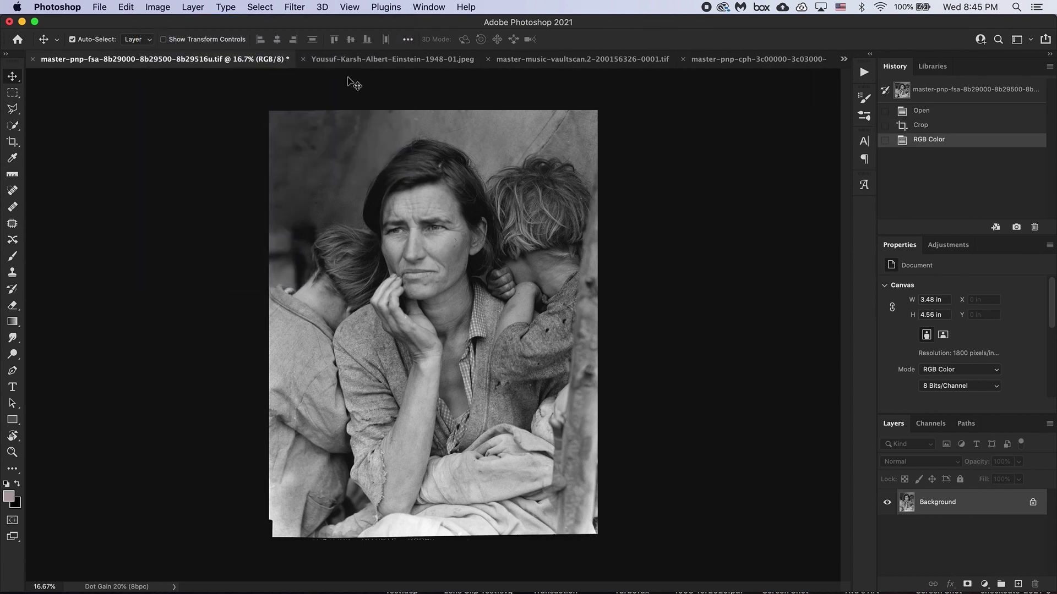
Apply the Colorize neural filter to the mother and children photo, outputting the result to a new layer
click(295, 7)
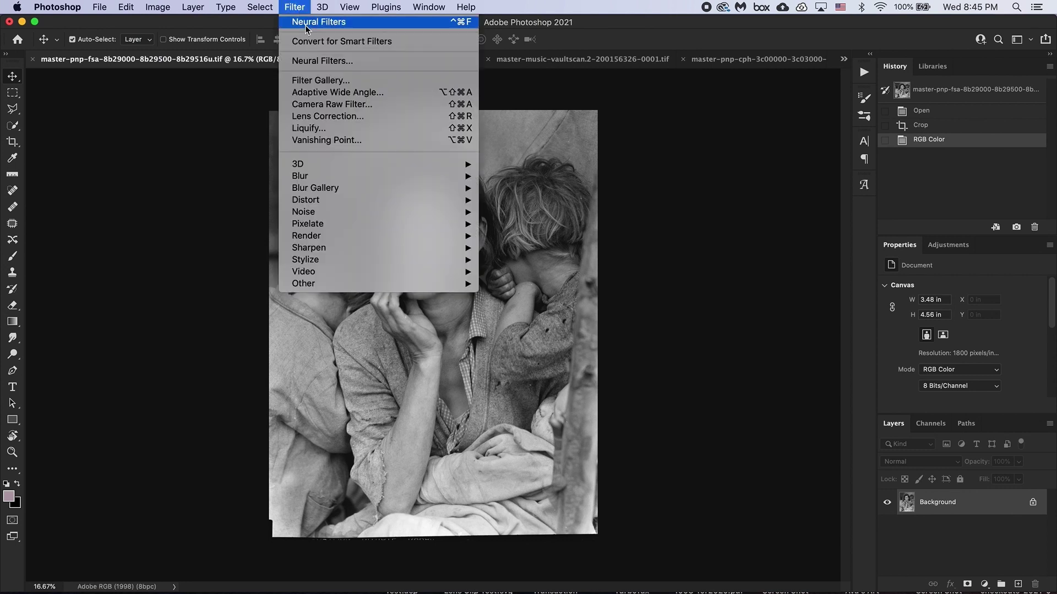
click(315, 61)
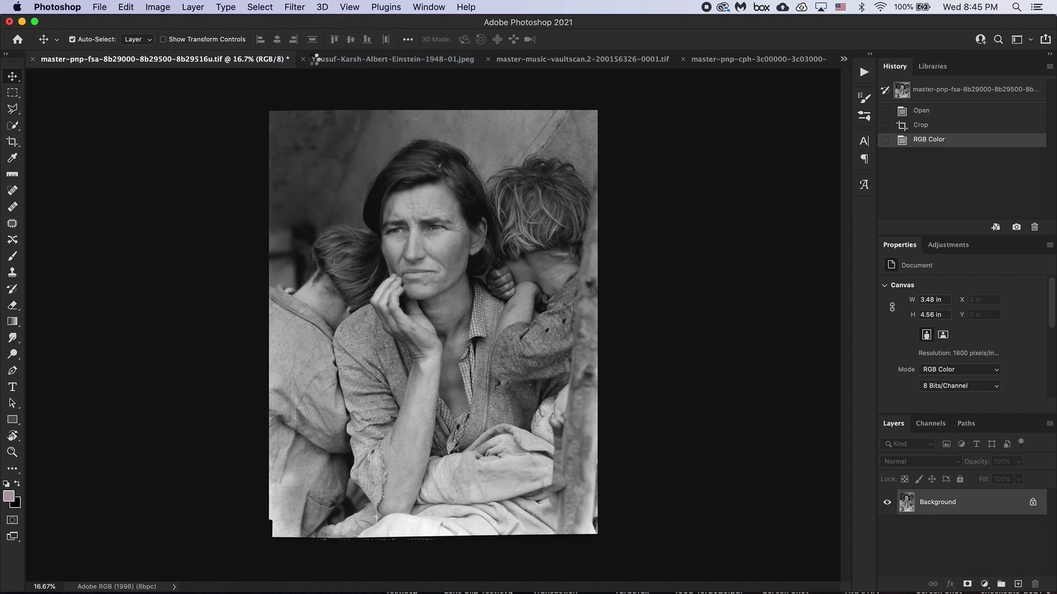
click(791, 393)
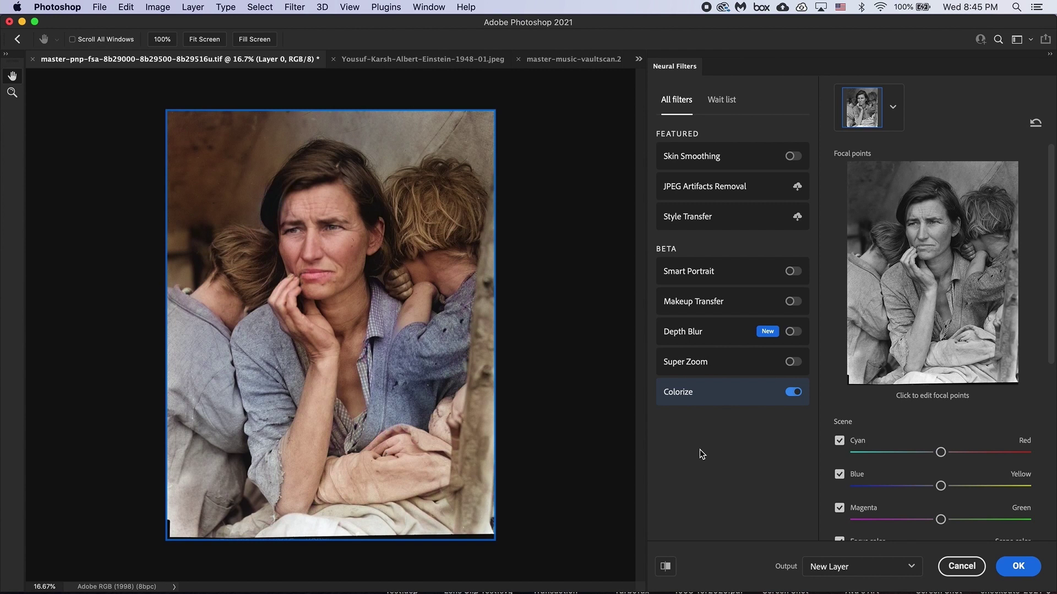
key(super+plus)
key(super+plus)
key(super+plus)
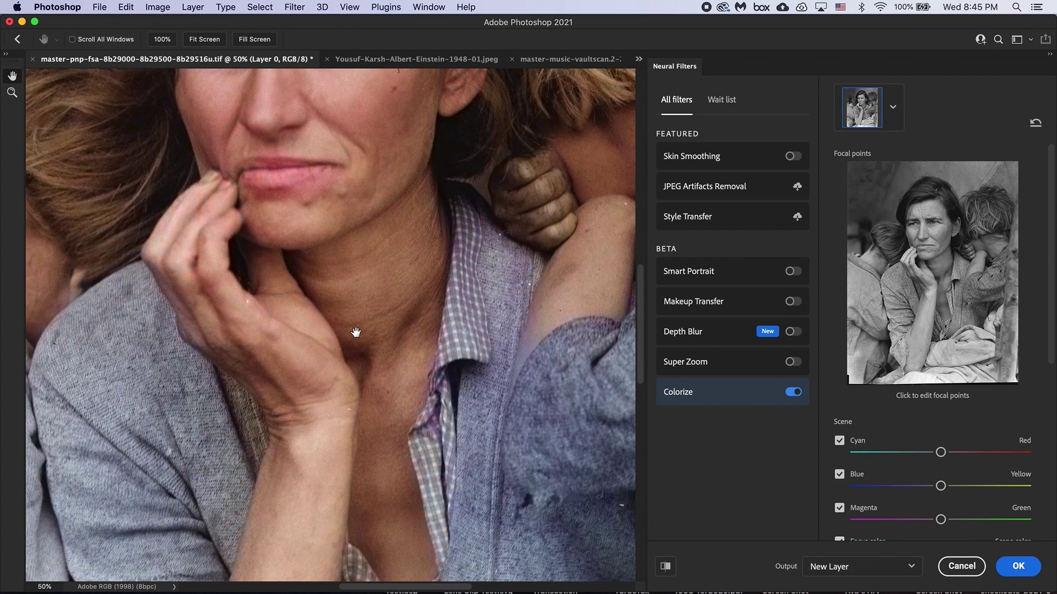
scroll(356, 332, up, 5)
scroll(355, 332, up, 2)
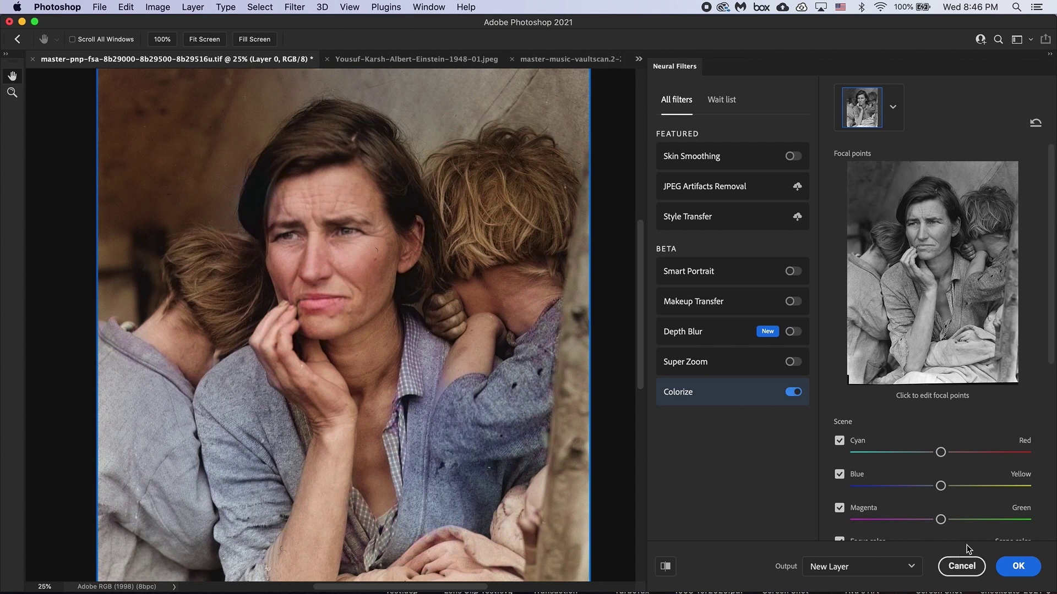
click(1019, 567)
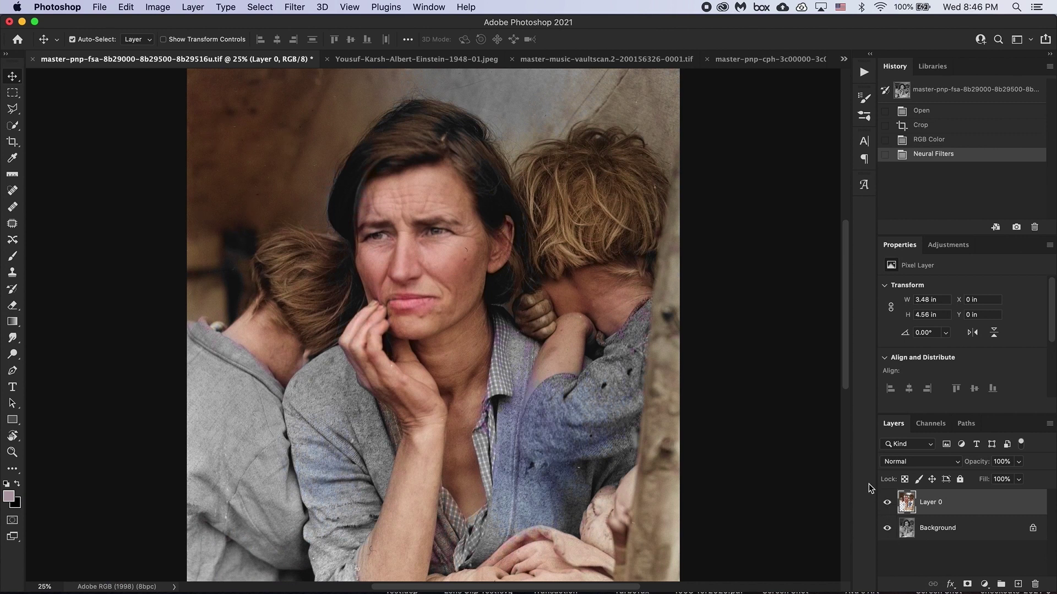
Hide and show the Background layer repeatedly to check what the colorized layer contains across the whole photo
key(super+0)
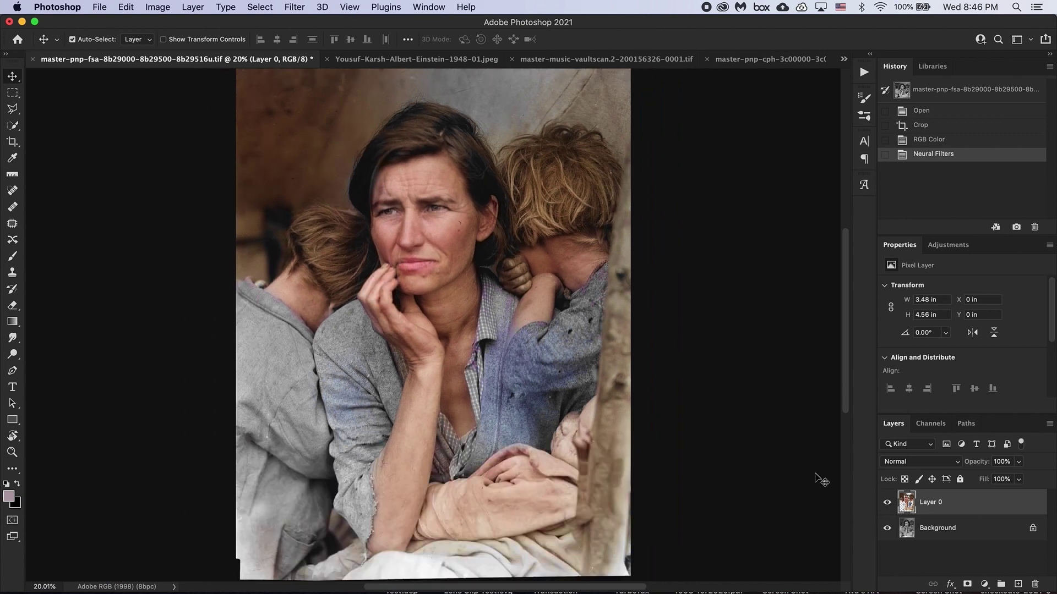
click(887, 529)
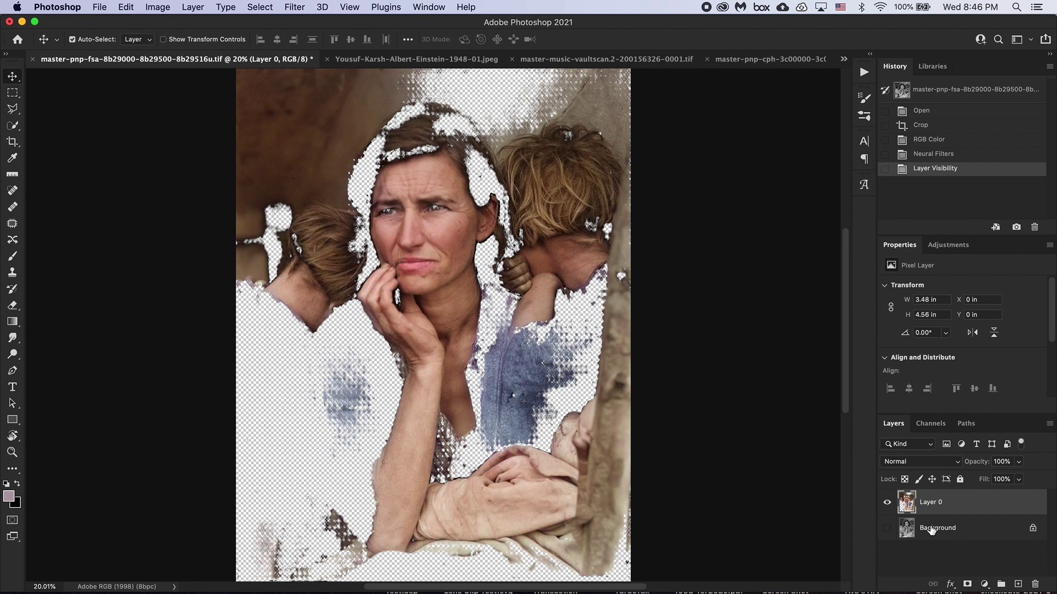
click(887, 529)
click(886, 529)
click(887, 528)
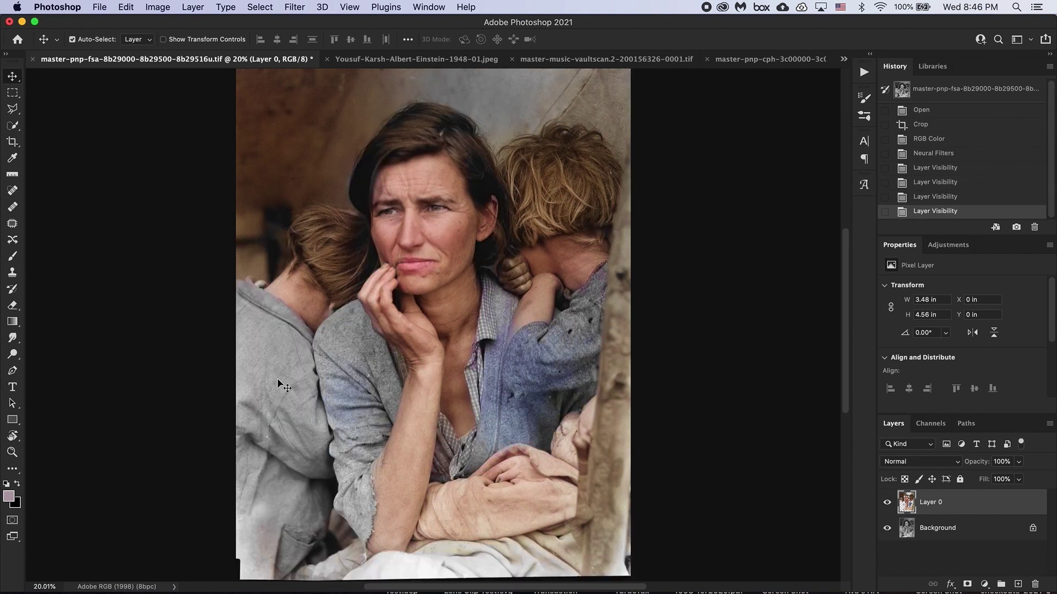
click(887, 528)
click(886, 529)
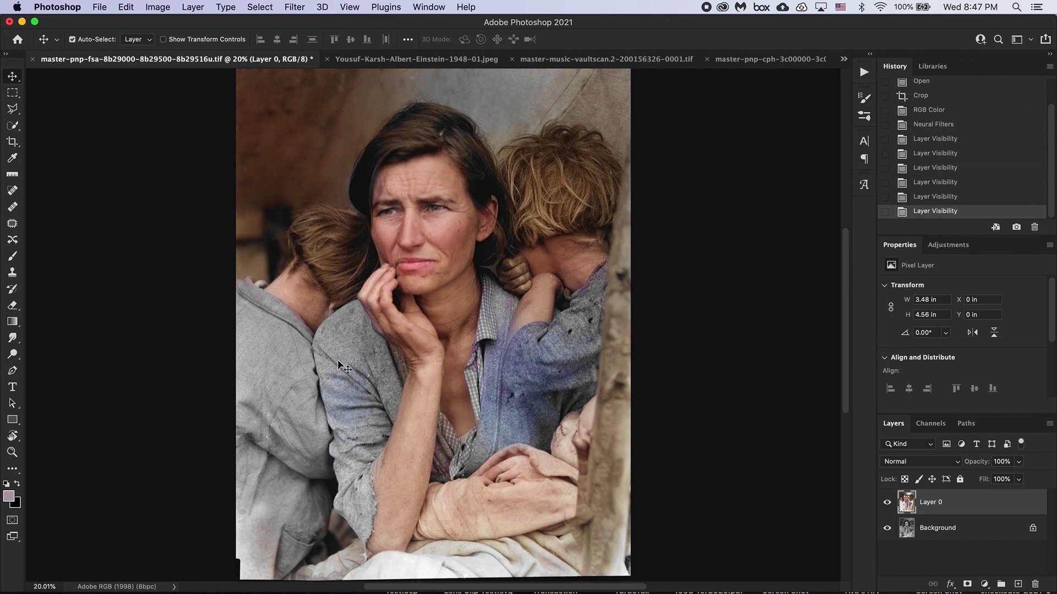
Examine the woman's face at 50% zoom, comparing it with the Background layer hidden and shown
key(super+equal)
key(super+equal)
key(super+equal)
scroll(666, 405, up, 10)
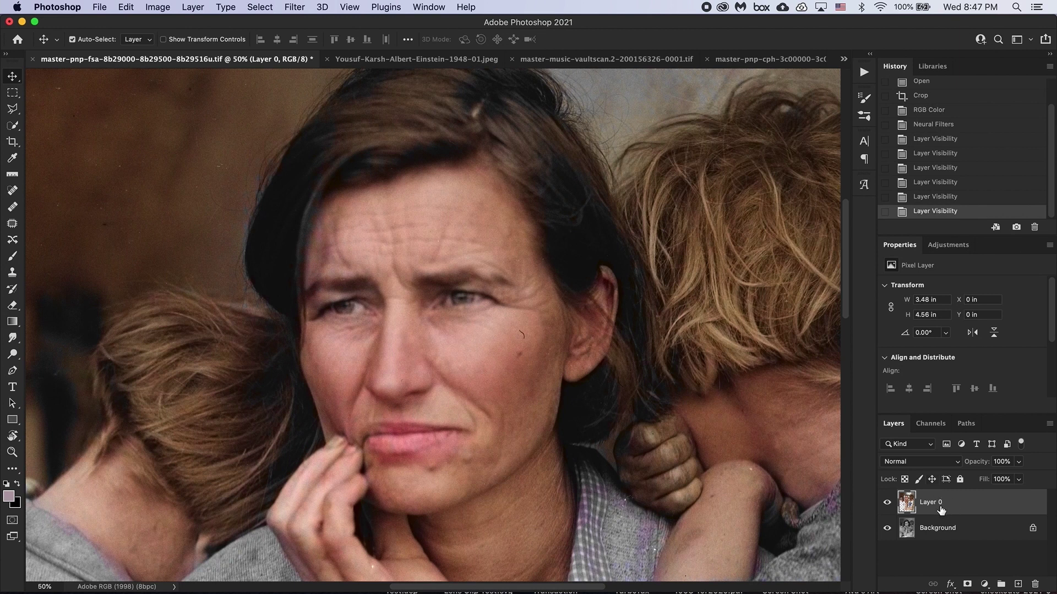
click(887, 528)
click(885, 529)
click(885, 529)
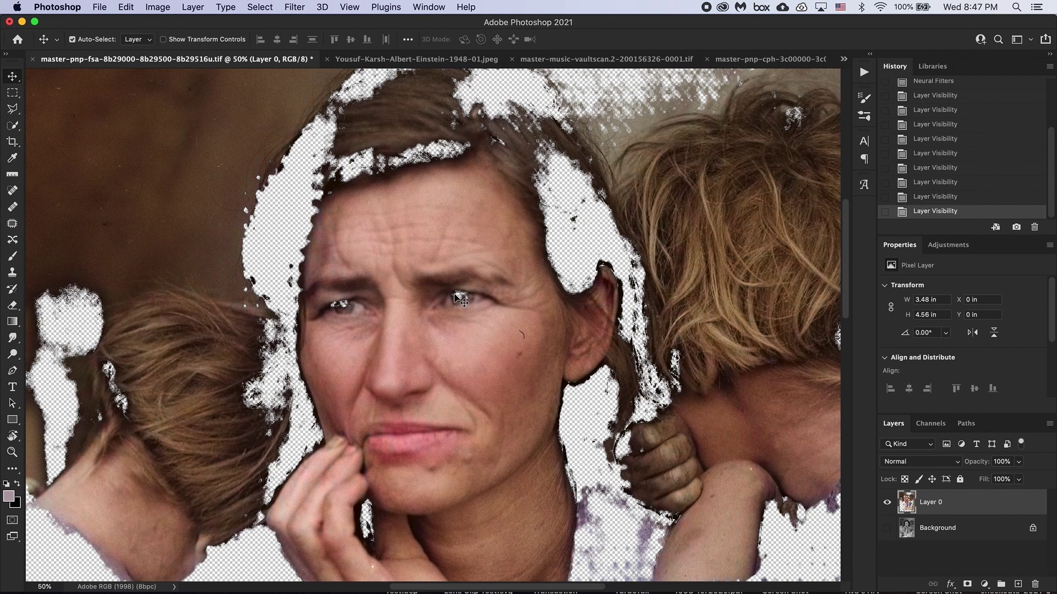
click(885, 529)
click(884, 529)
click(887, 528)
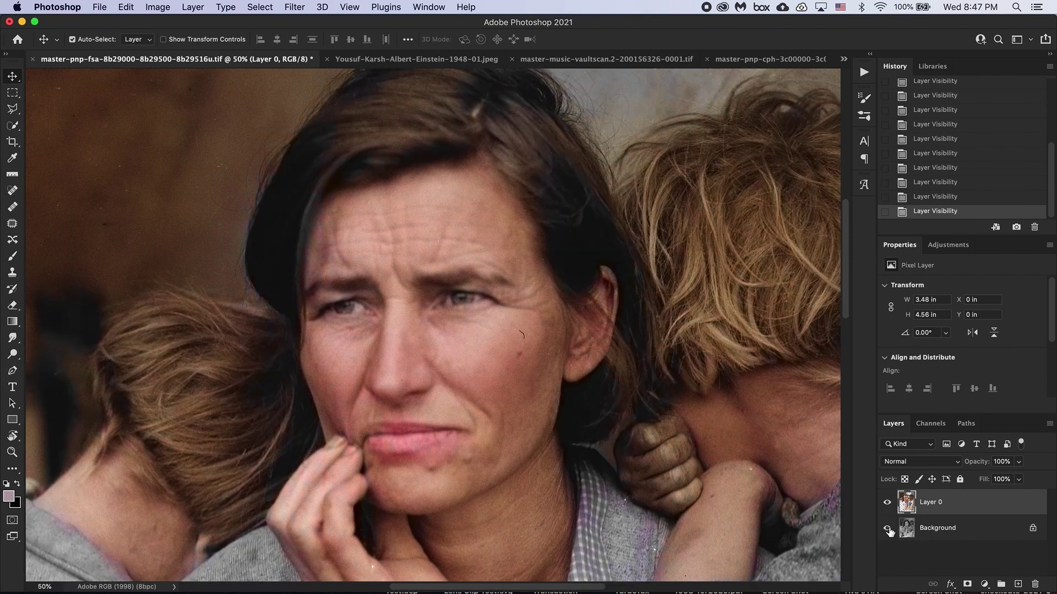
click(886, 529)
click(887, 529)
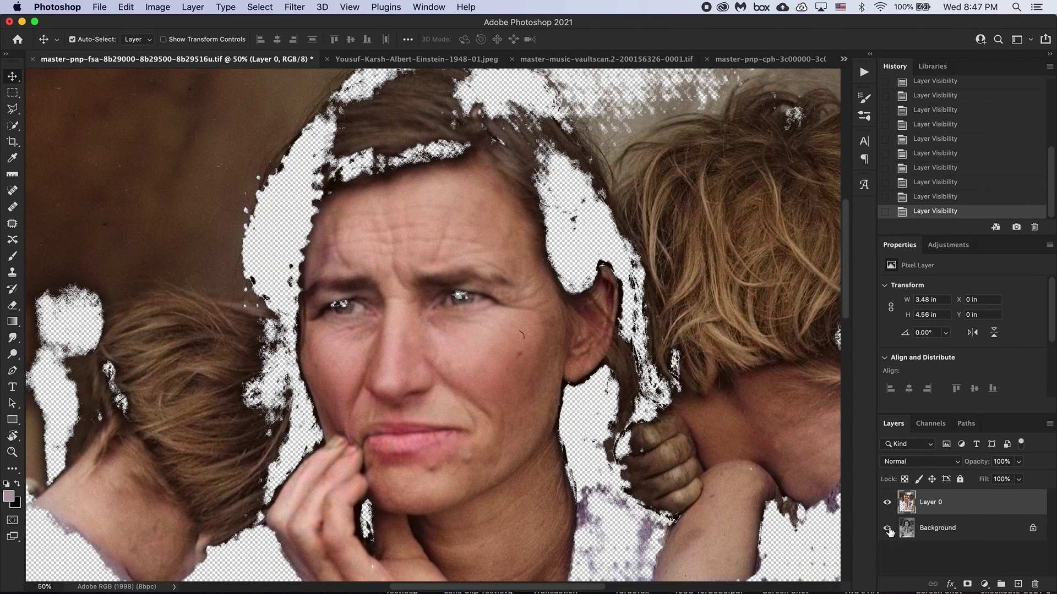
Inspect the hair of the woman and the child leaning on her shoulder with and without the Background layer
scroll(678, 468, up, 3)
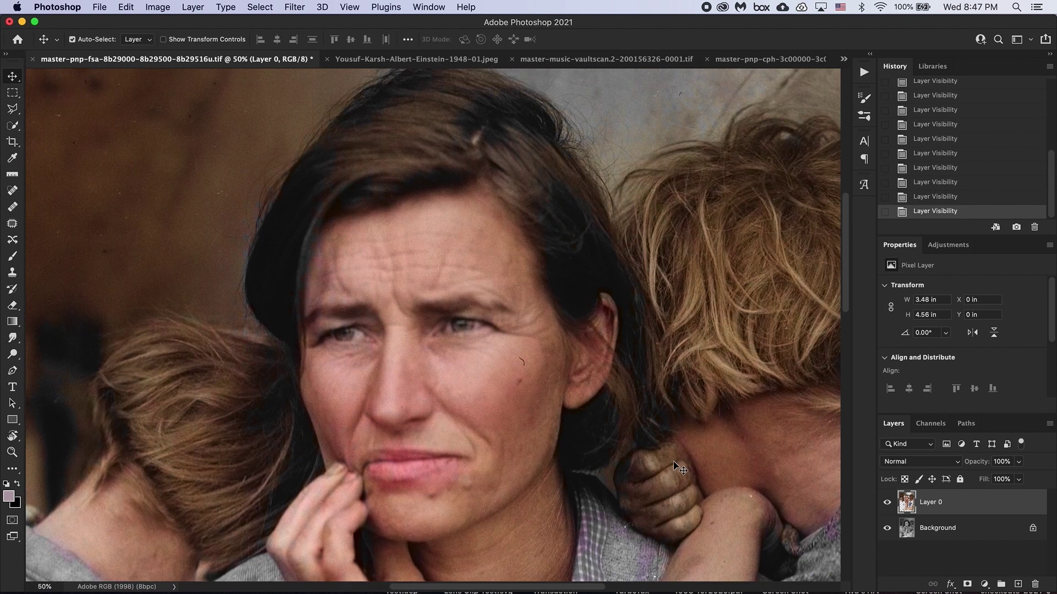
scroll(678, 468, right, 5)
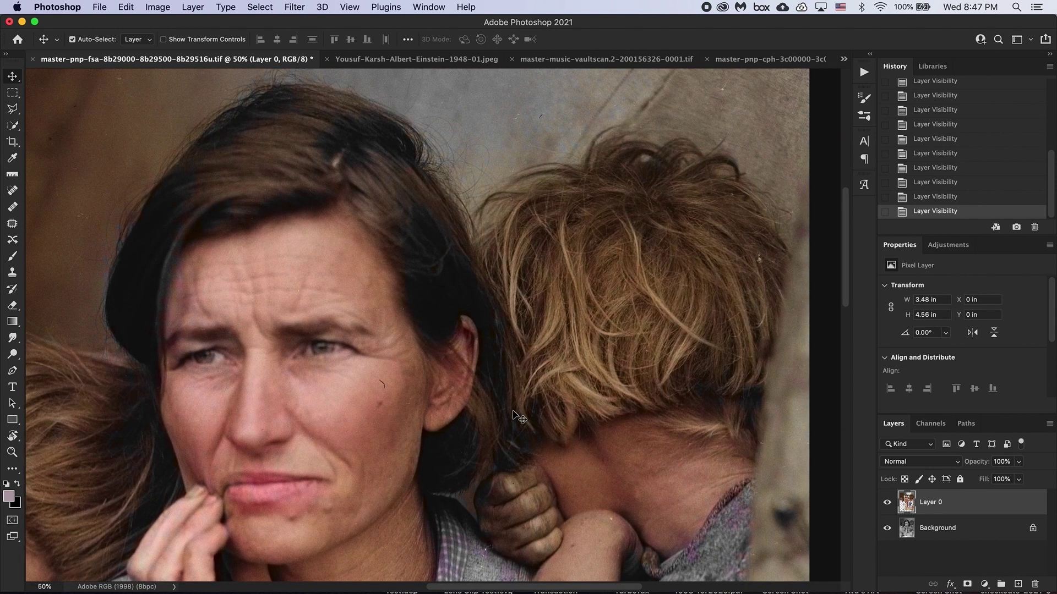
scroll(514, 413, left, 2)
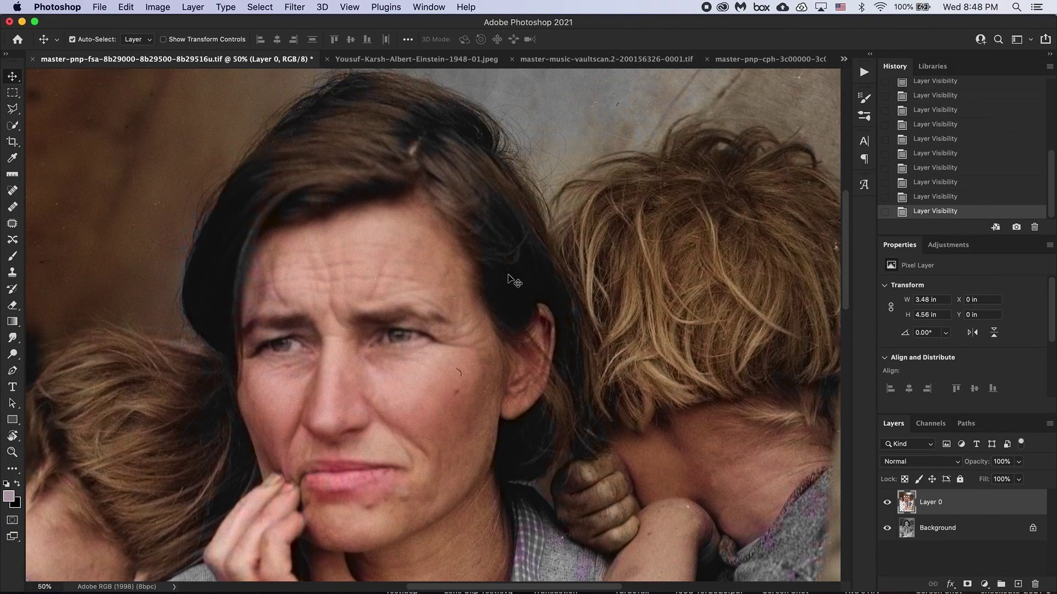
click(886, 528)
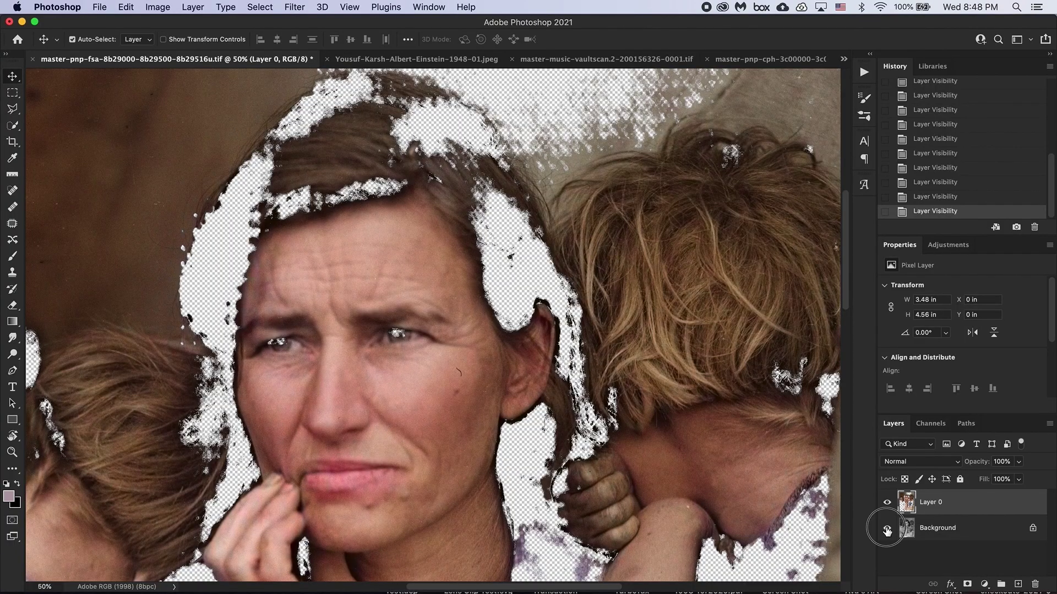
click(886, 528)
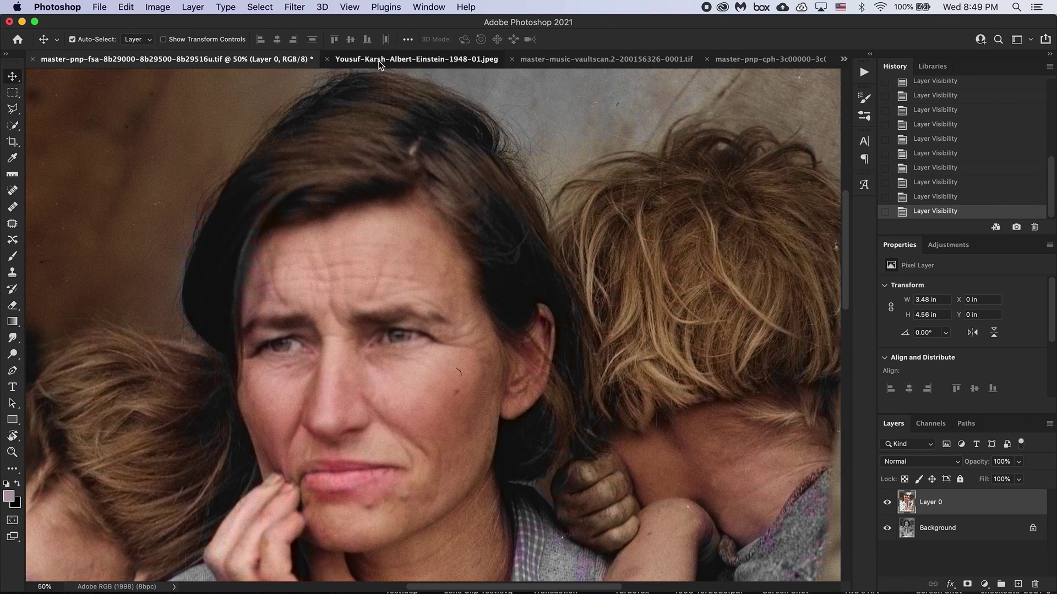
Switch to the Einstein portrait, check its color mode, and turn on the Colorize neural filter for it
click(380, 64)
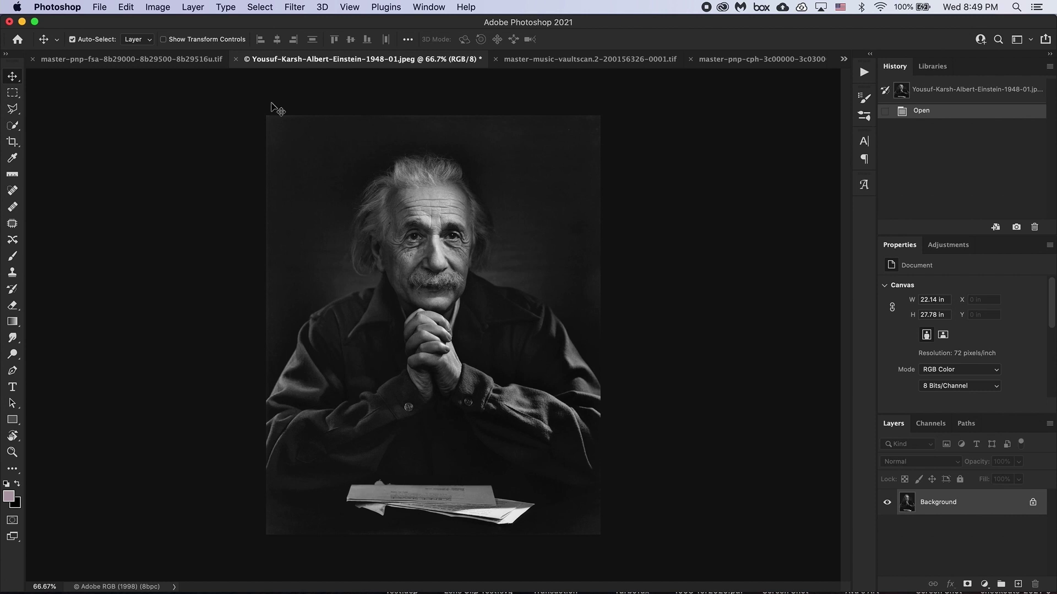
click(158, 7)
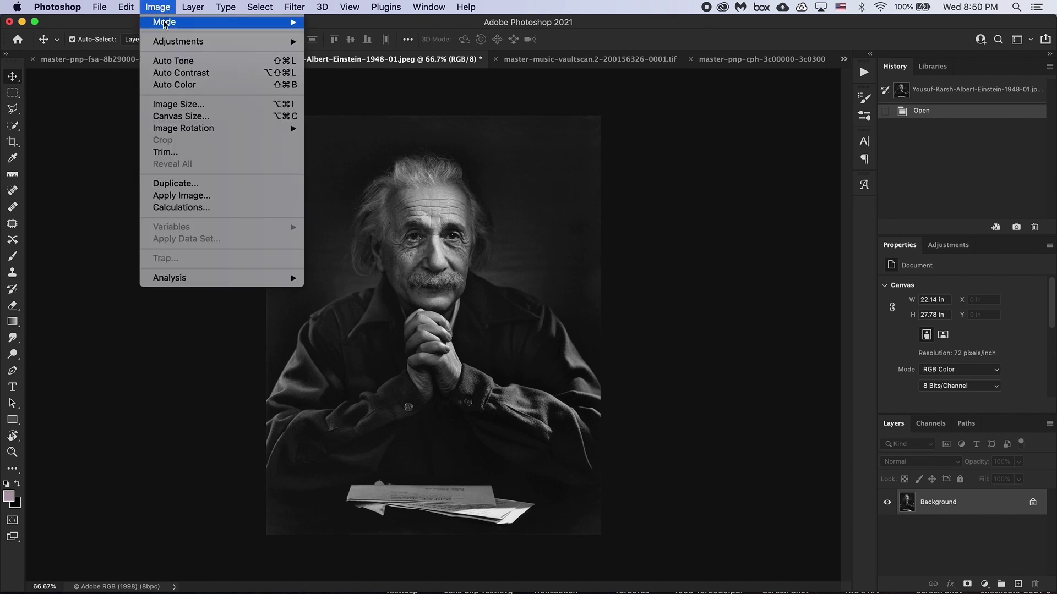
mouse_move(166, 23)
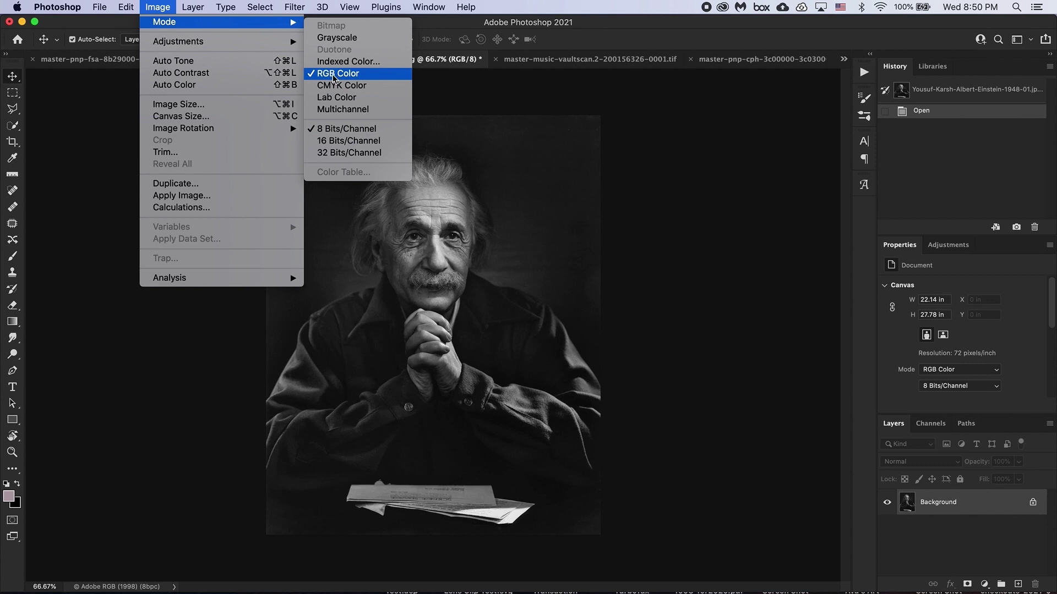
mouse_move(298, 11)
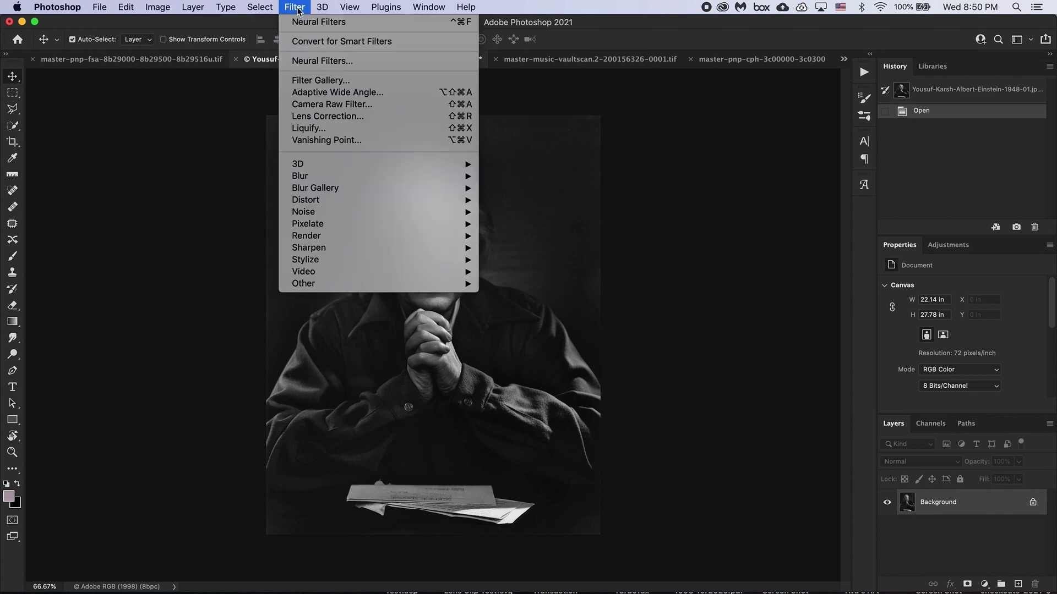
click(308, 65)
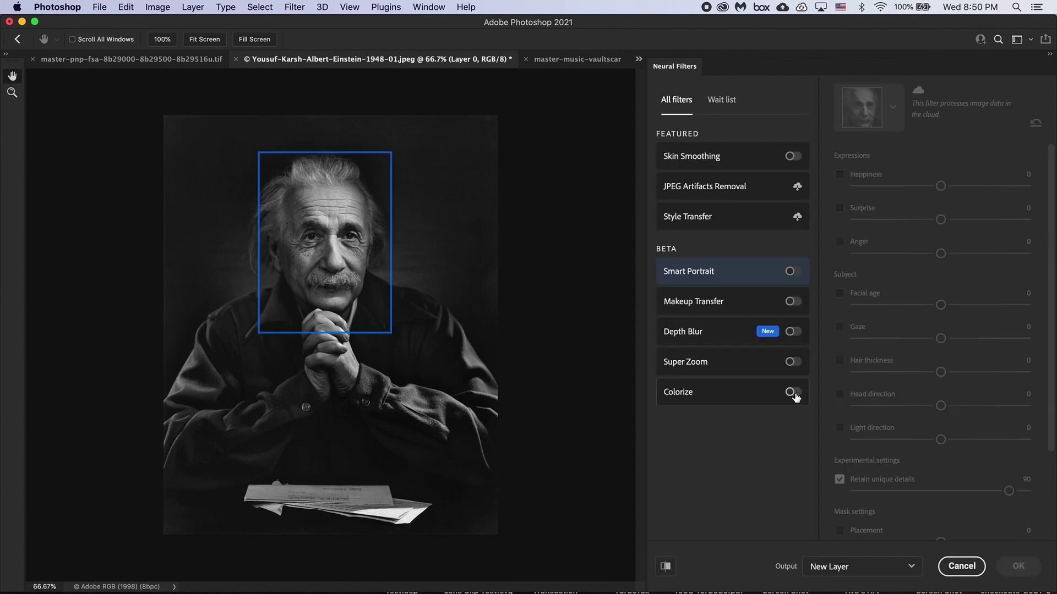
click(793, 392)
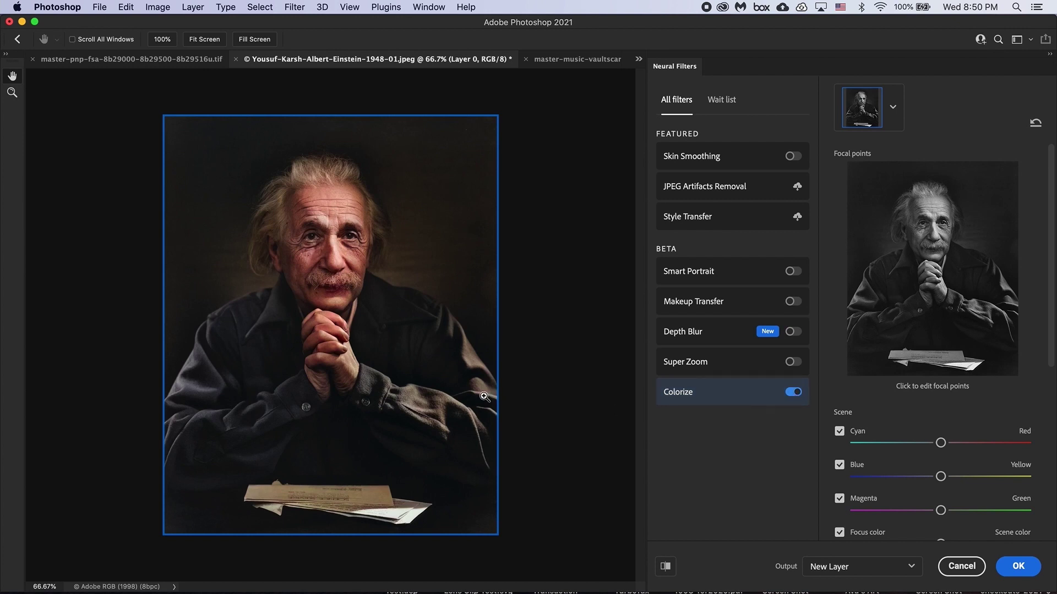
Examine the colorized preview of Einstein's face and hands at 200% zoom
key(super+equal)
key(super+equal)
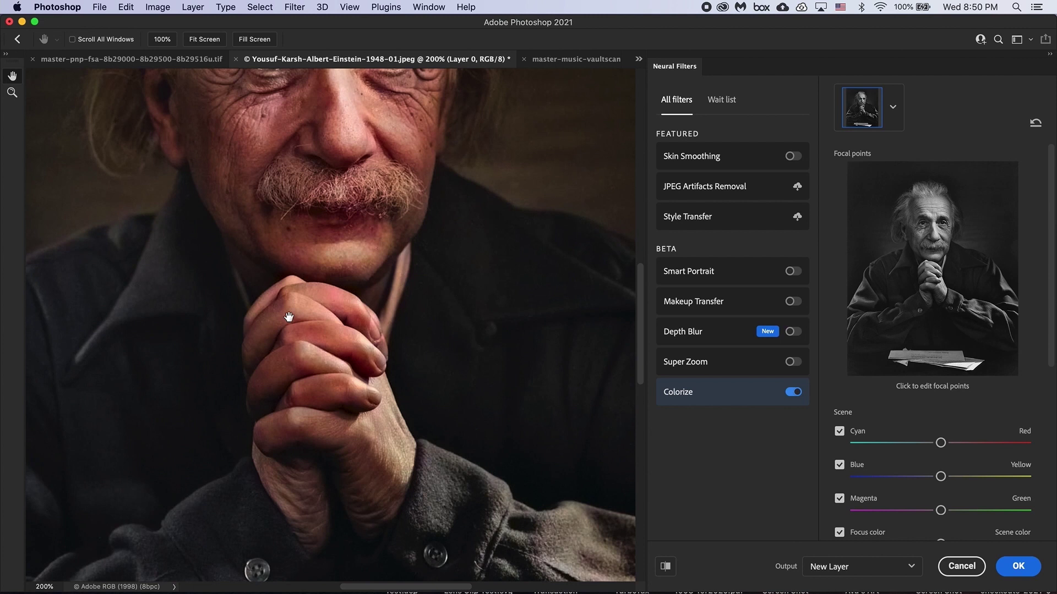
scroll(289, 317, up, 5)
scroll(289, 317, left, 4)
scroll(289, 317, down, 1)
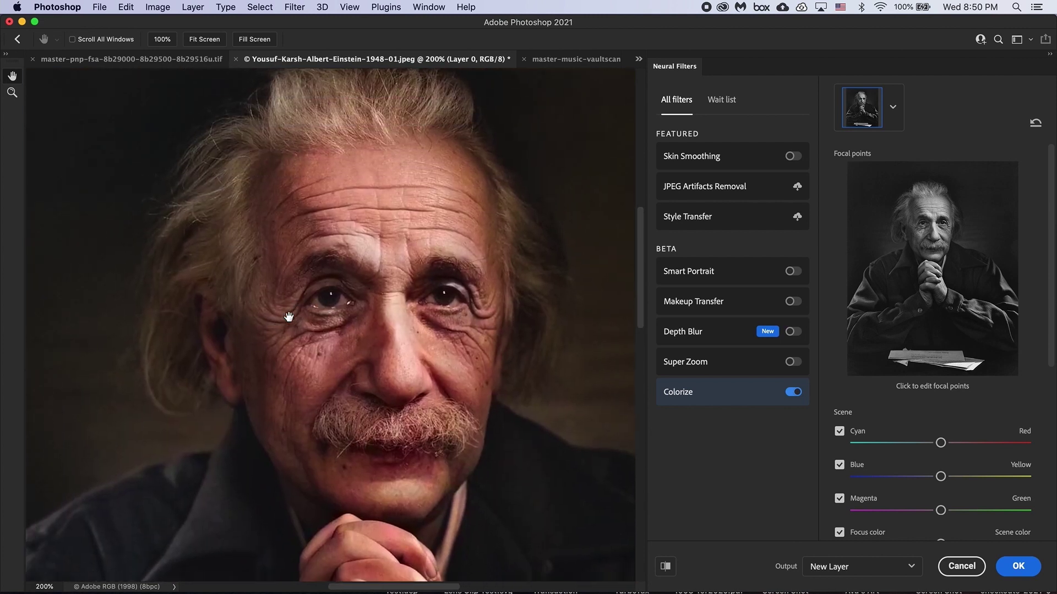
scroll(480, 336, up, 1)
scroll(480, 336, right, 1)
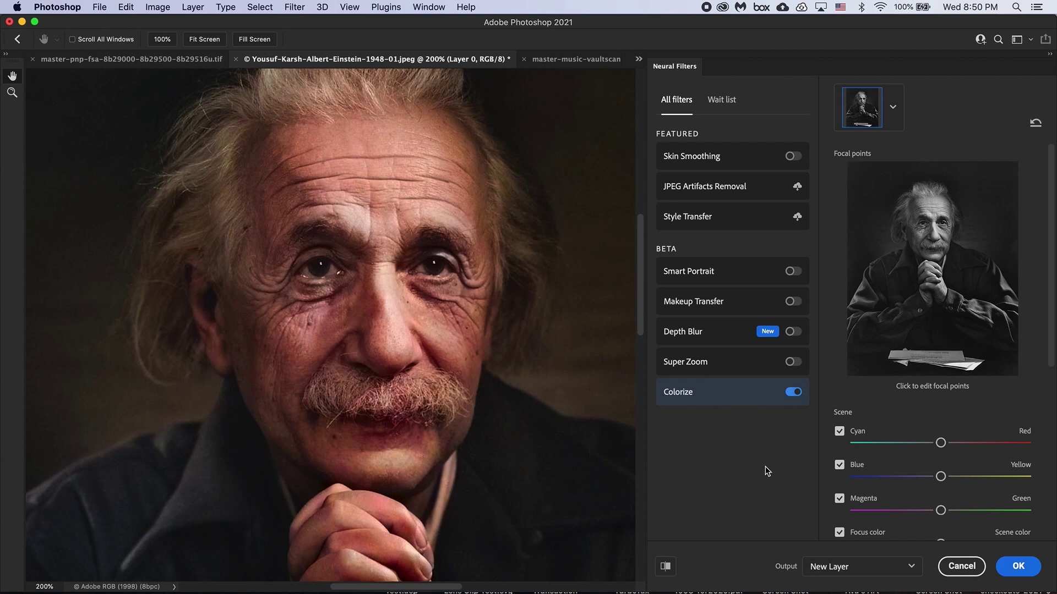
Shift the Colorize scene colors of the Einstein portrait slightly toward cyan, blue and magenta
scroll(906, 480, down, 5)
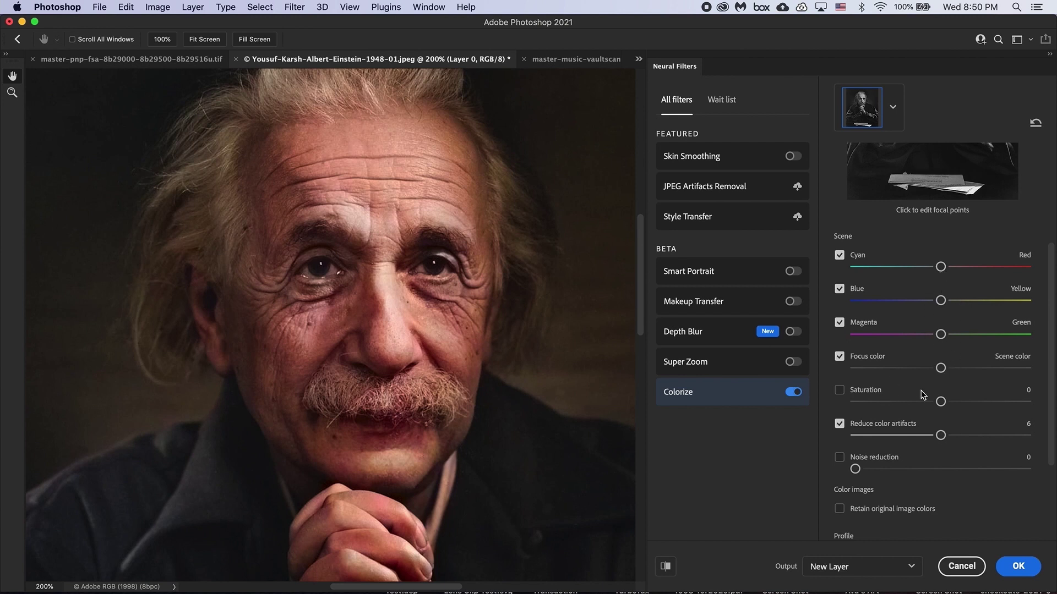
drag(941, 268, 924, 303)
drag(940, 336, 930, 337)
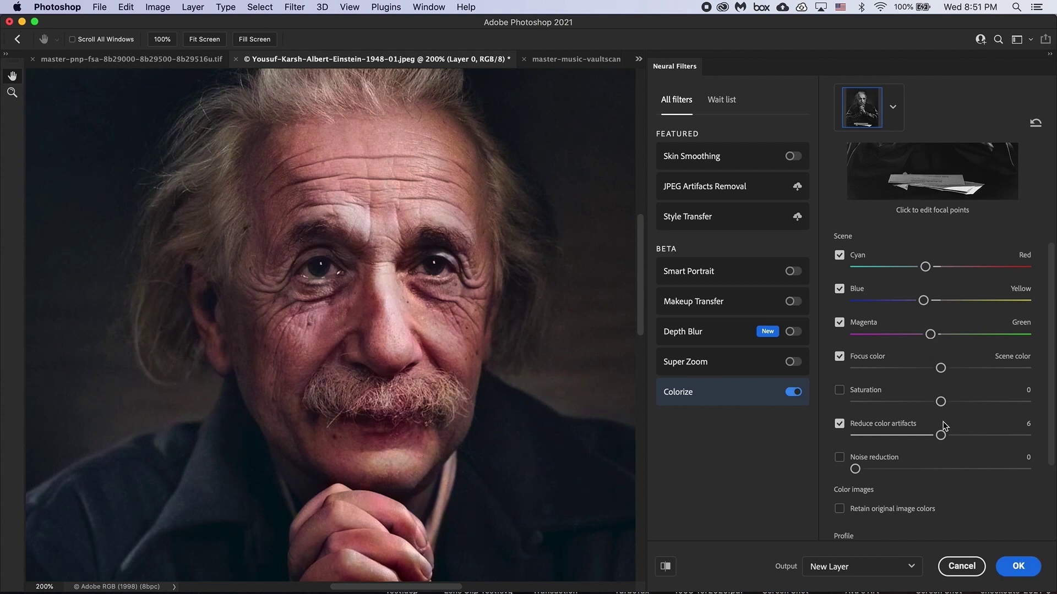
Lower the Colorize saturation to -7, check the whole portrait at 100% zoom and apply the filter to a new layer
mouse_move(941, 405)
mouse_down()
mouse_move(907, 406)
mouse_move(929, 407)
mouse_up()
key(super+minus)
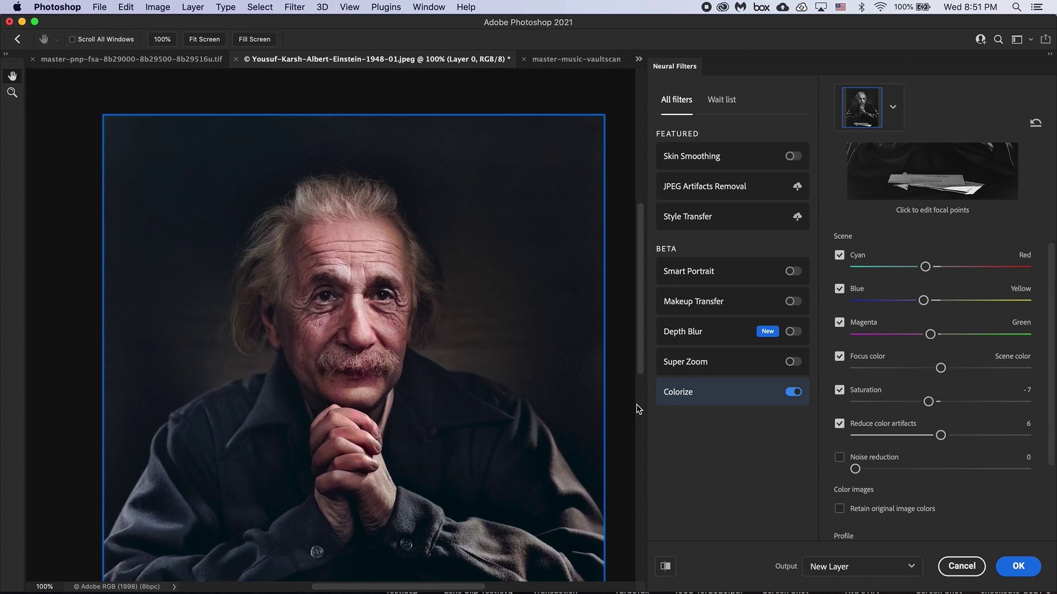
scroll(319, 242, down, 5)
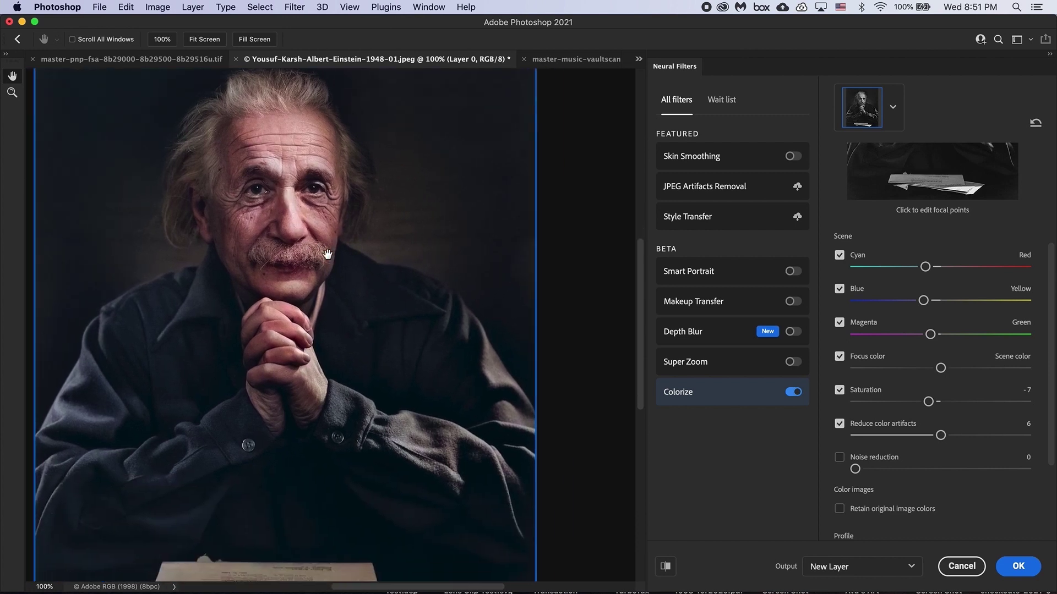
click(1015, 565)
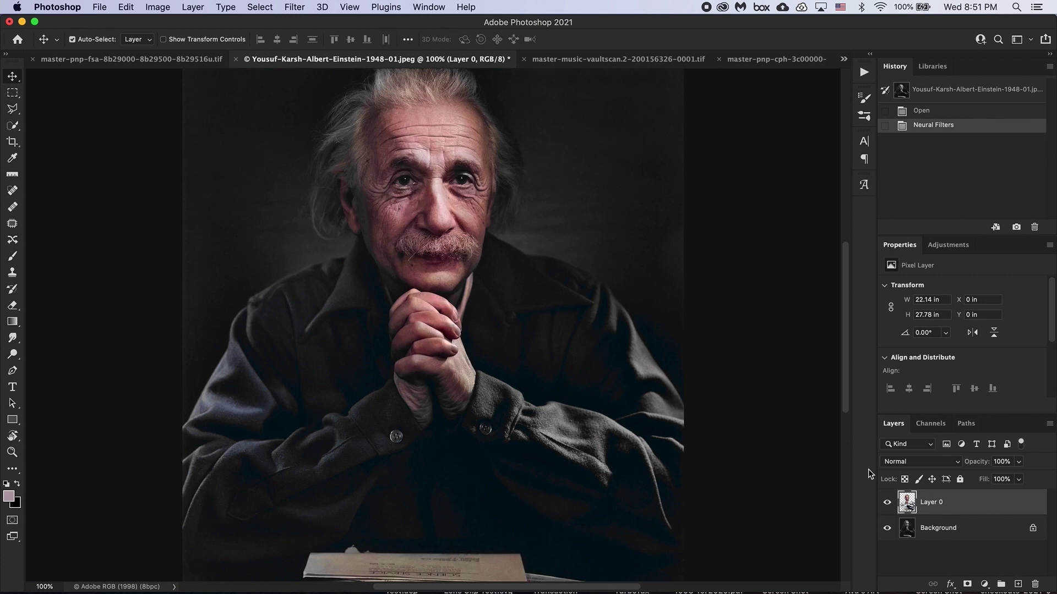
Examine the colorized Einstein portrait's face, hands and jacket with the Background layer hidden and shown
click(888, 528)
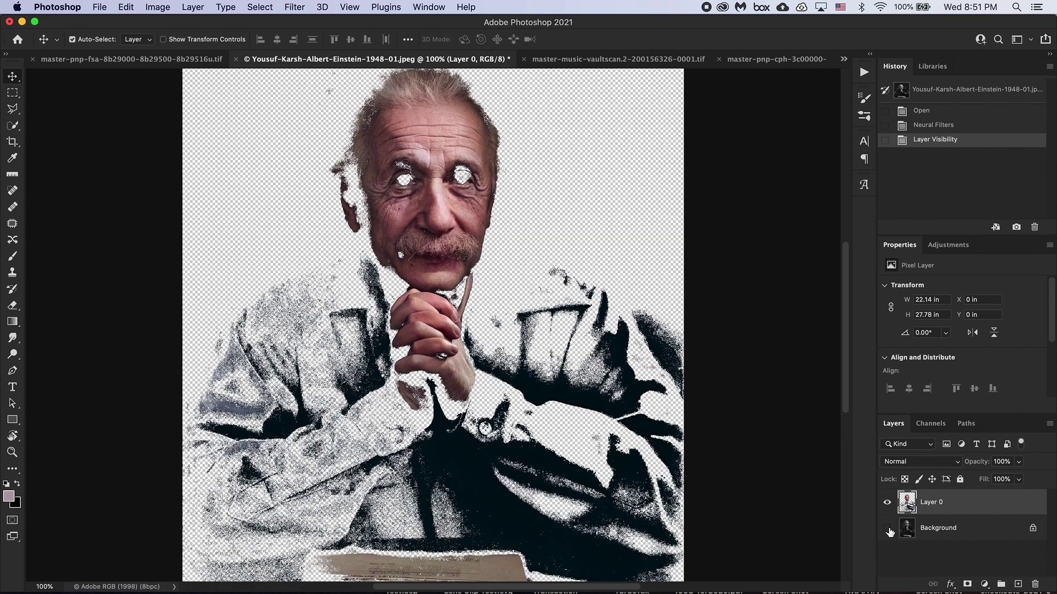
click(887, 528)
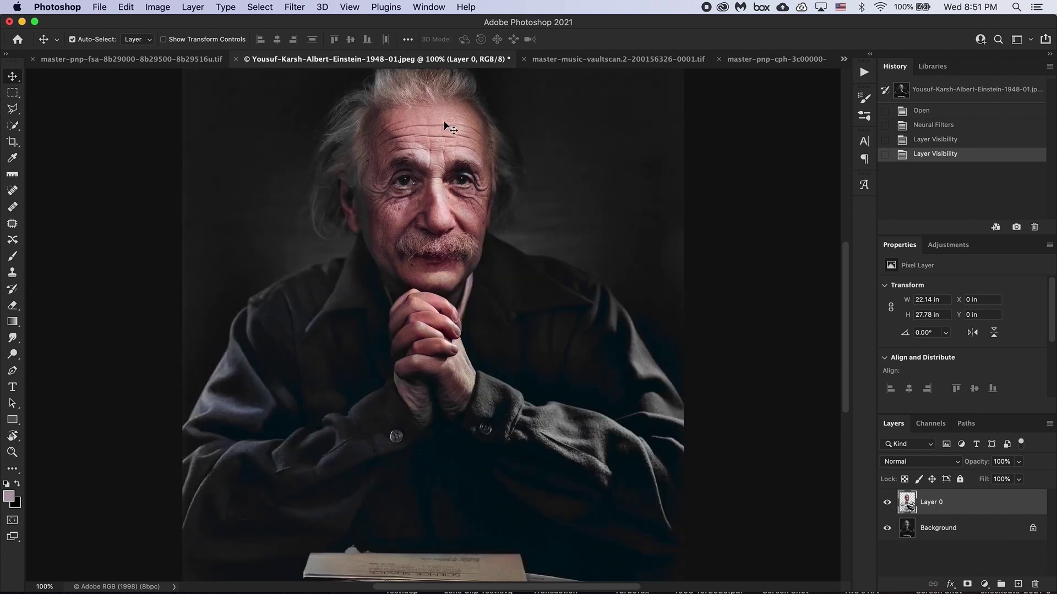
scroll(447, 127, up, 3)
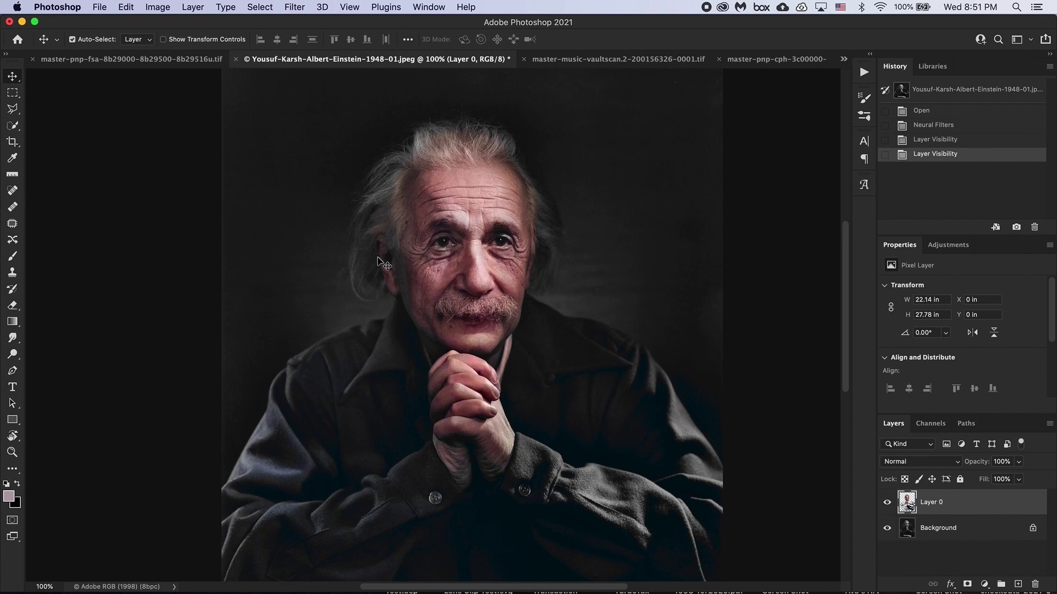
scroll(374, 399, down, 3)
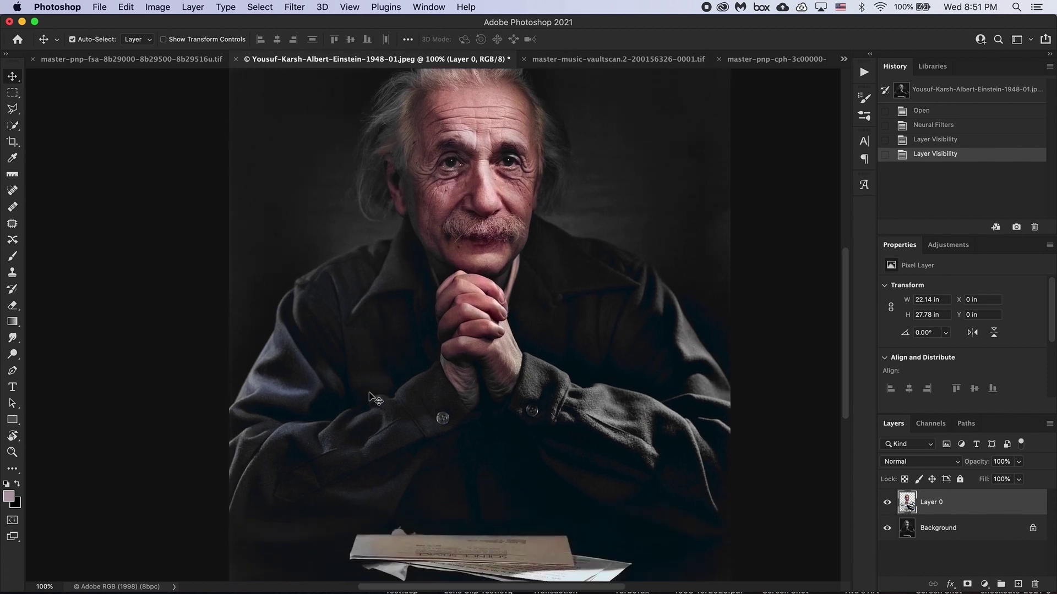
click(887, 529)
click(887, 528)
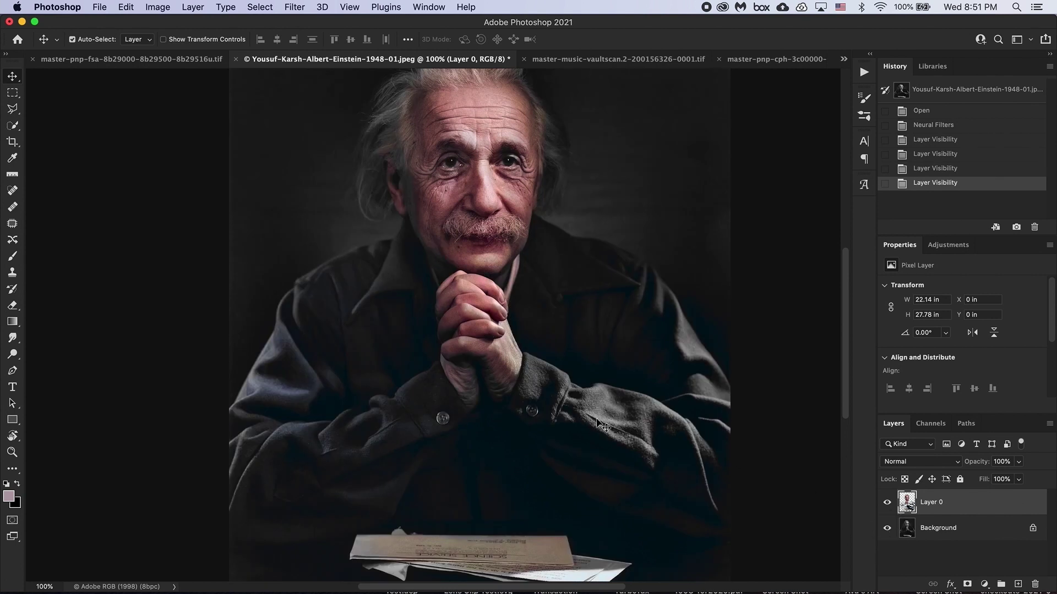
scroll(529, 399, up, 1)
scroll(529, 399, up, 1)
scroll(528, 399, right, 1)
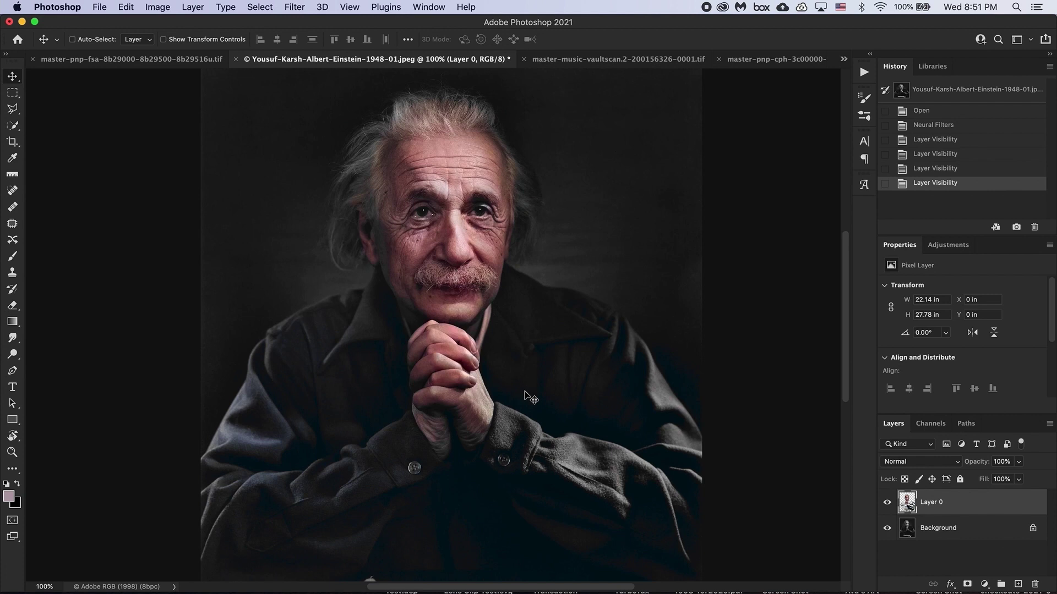
scroll(528, 398, down, 2)
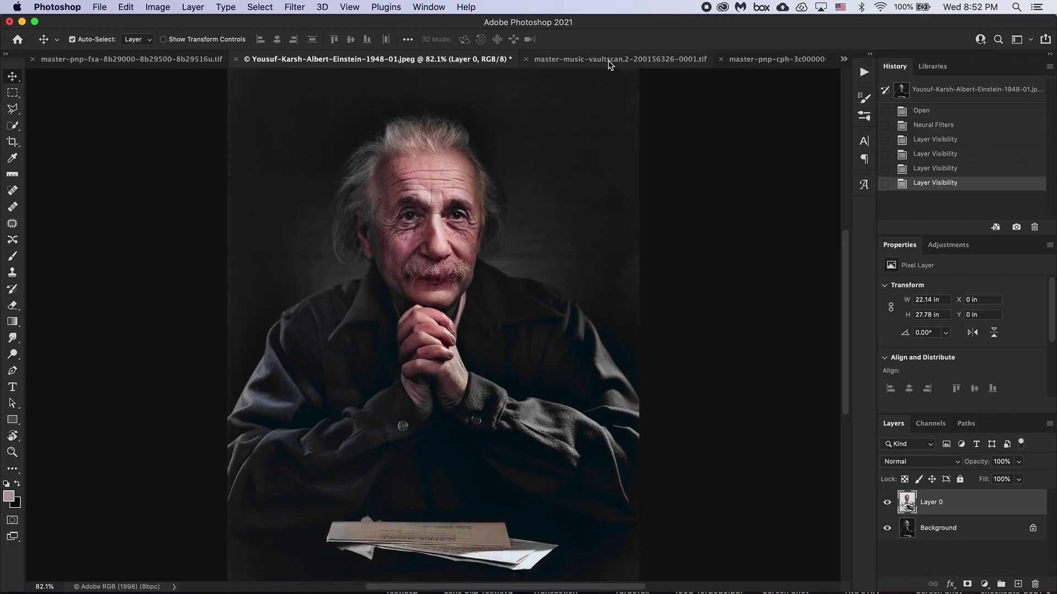
Switch to the scan of the woman in the apron, fit it to the window and check its color mode
click(610, 60)
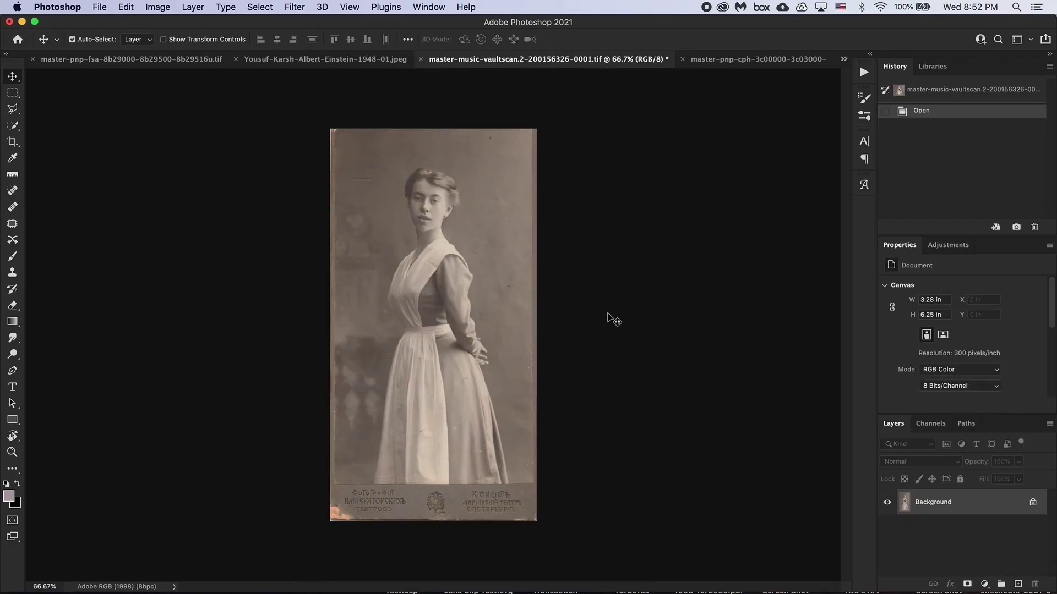
key(super+0)
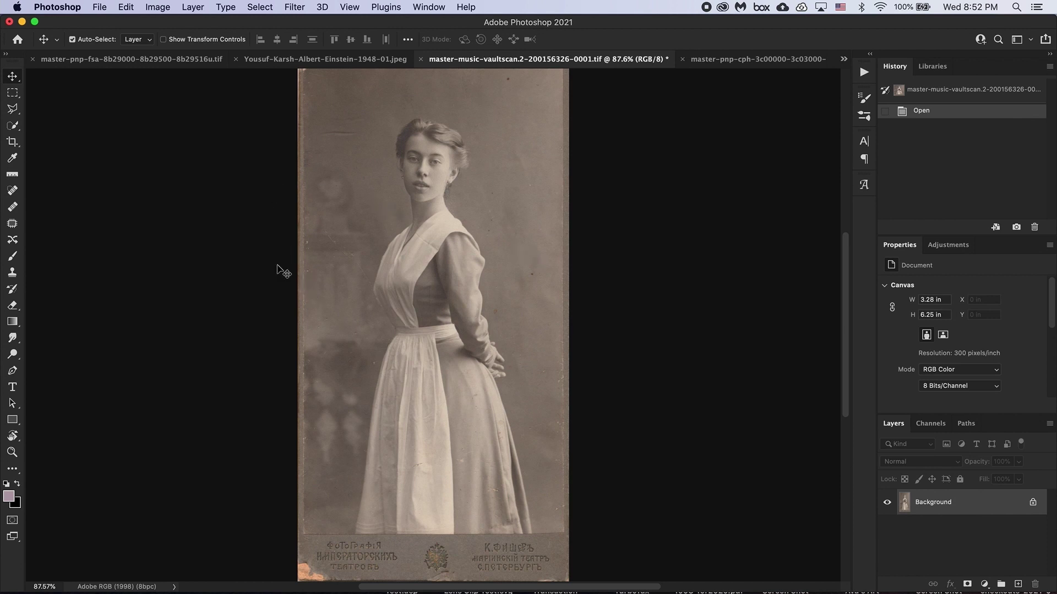
click(160, 7)
mouse_move(164, 22)
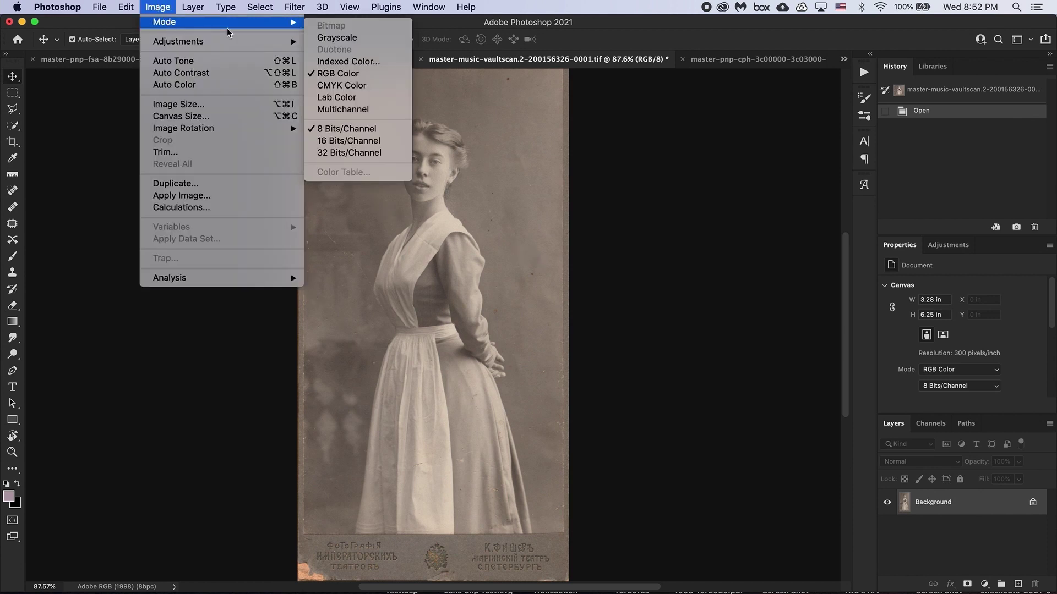
Turn on the Colorize neural filter for the portrait of the woman in the apron
click(295, 8)
click(295, 10)
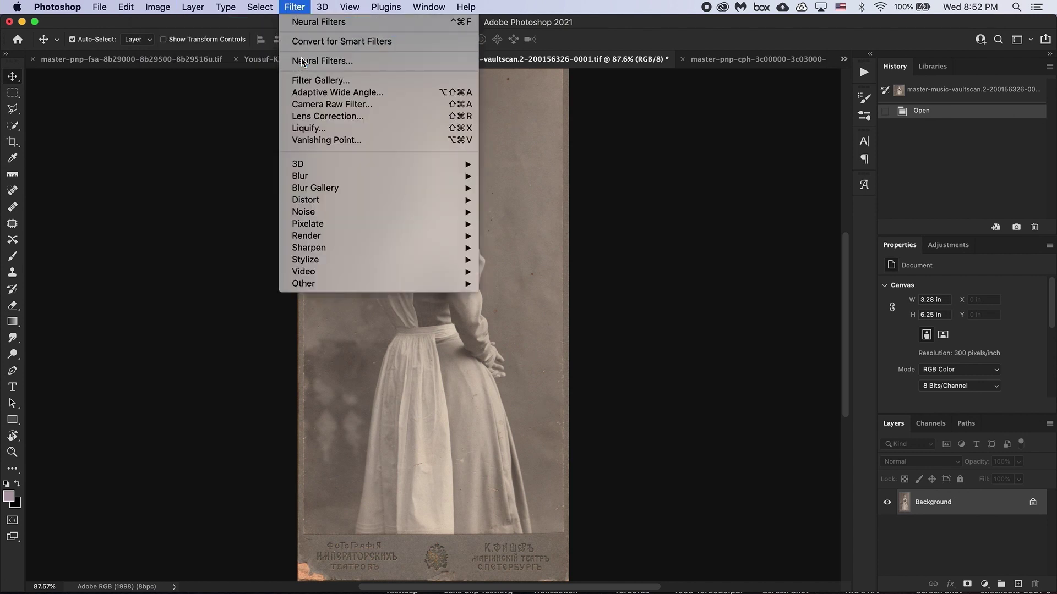
click(311, 62)
click(793, 392)
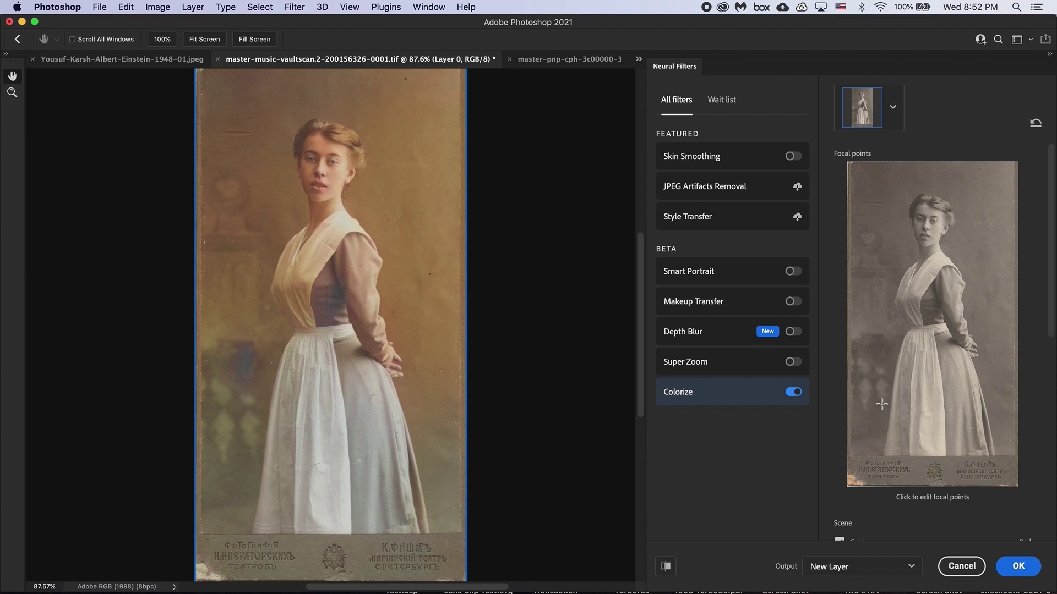
Shift the Colorize scene colors toward cyan, blue and magenta and apply the filter to a new layer
scroll(882, 405, down, 5)
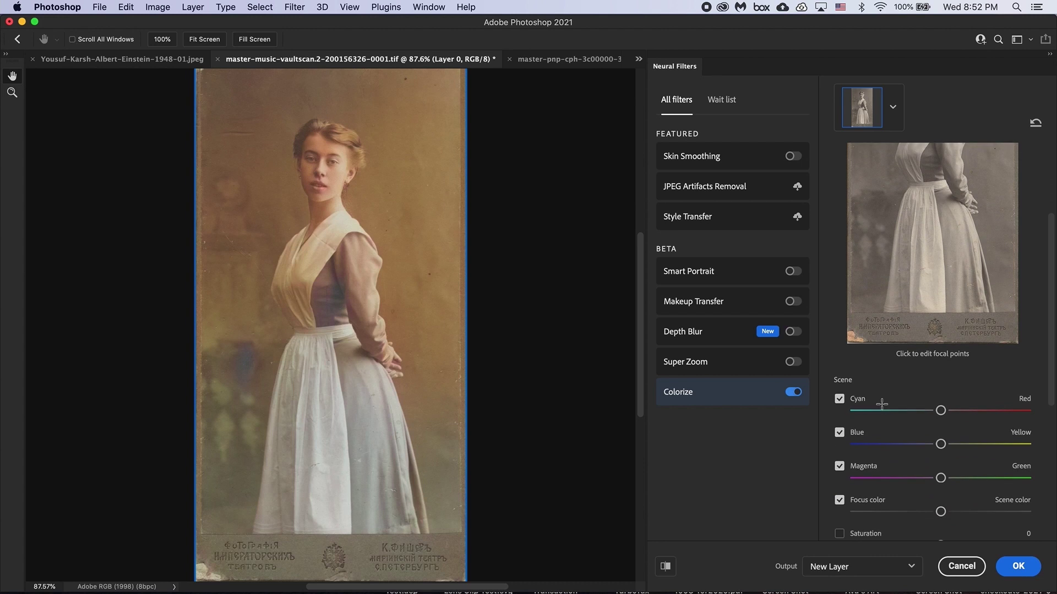
drag(939, 386, 891, 413)
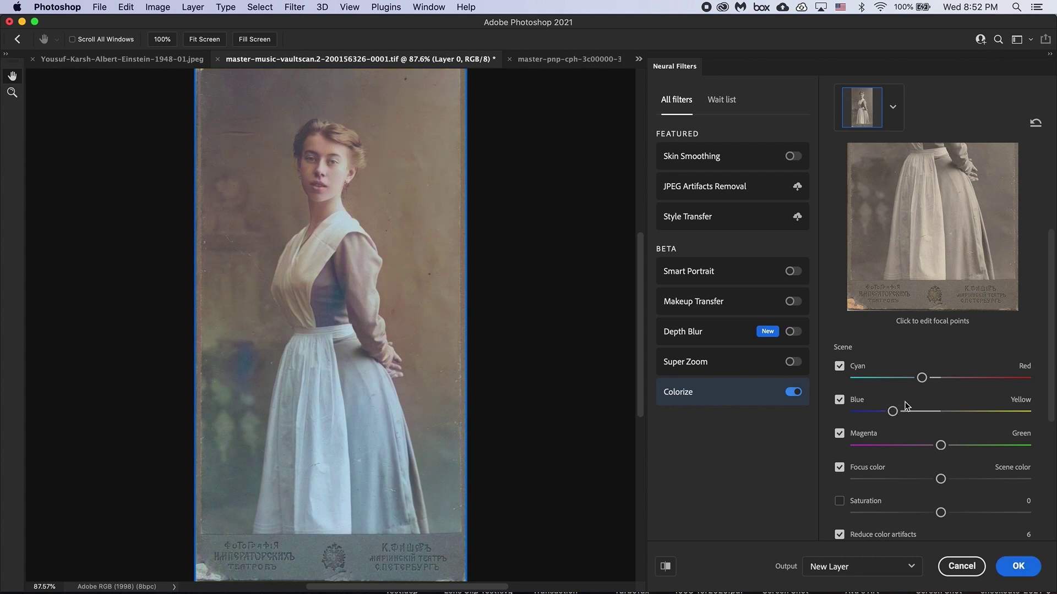
drag(941, 446, 927, 480)
click(1017, 568)
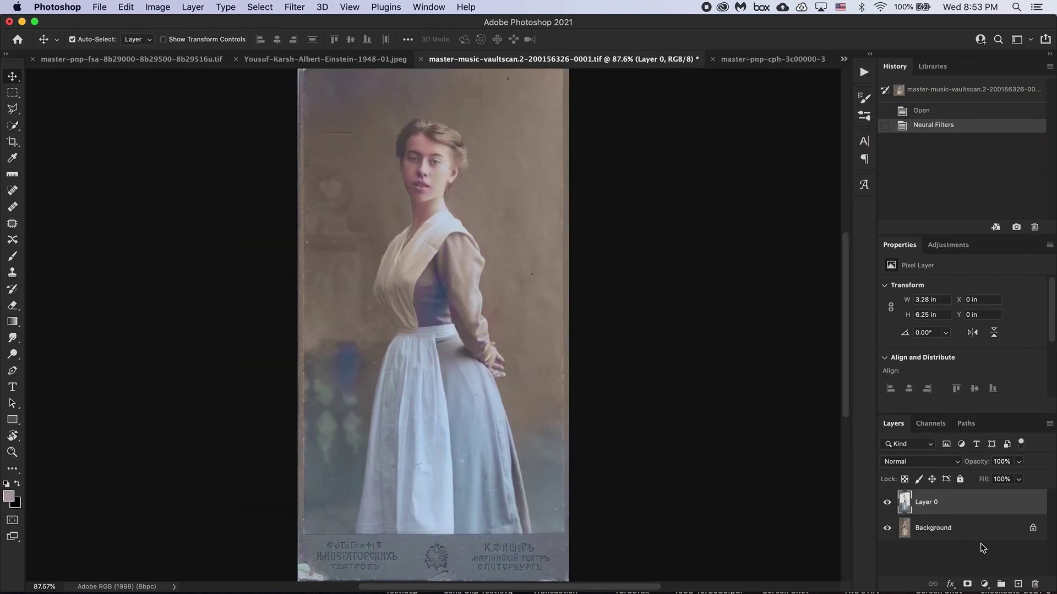
Add a Levels adjustment layer with a black input of 50 and a midtone value of 1.28
click(984, 584)
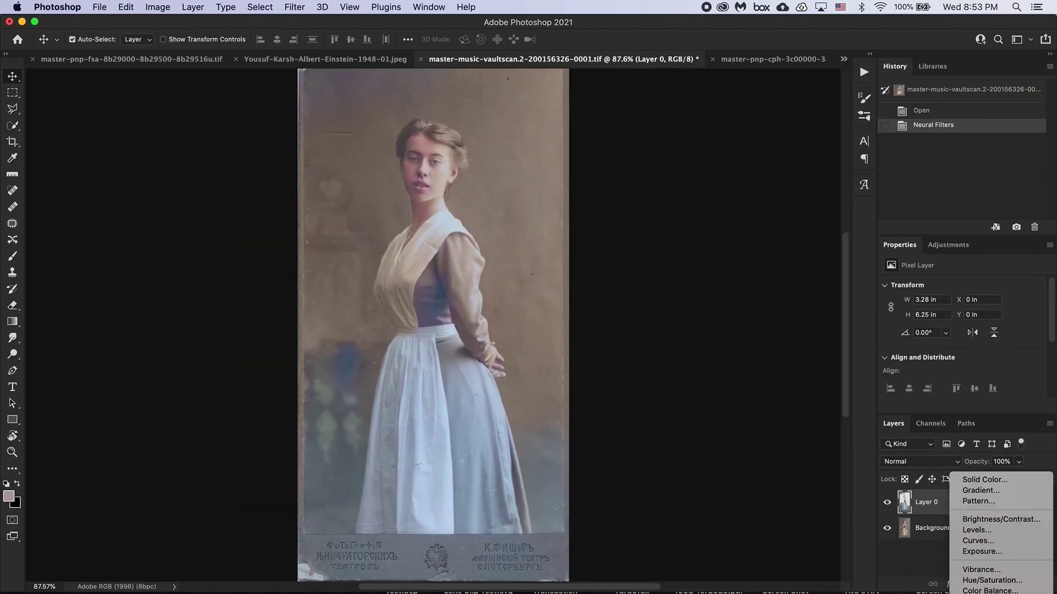
click(976, 487)
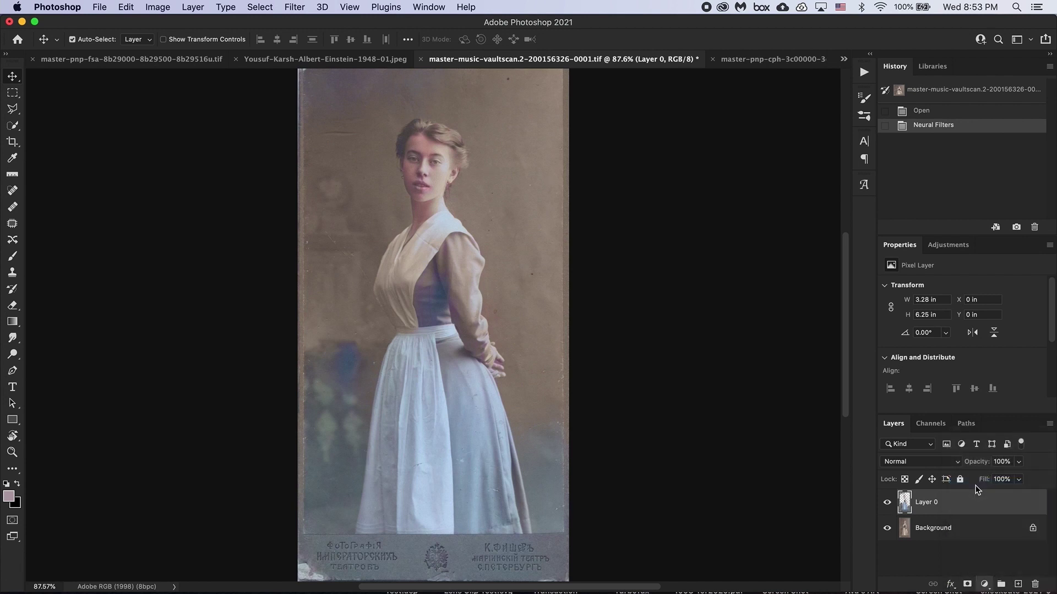
drag(905, 380, 976, 386)
Examine the colorized apron, sleeve and hands of the woman at 300% zoom
key(super+equal)
key(super+equal)
key(super+equal)
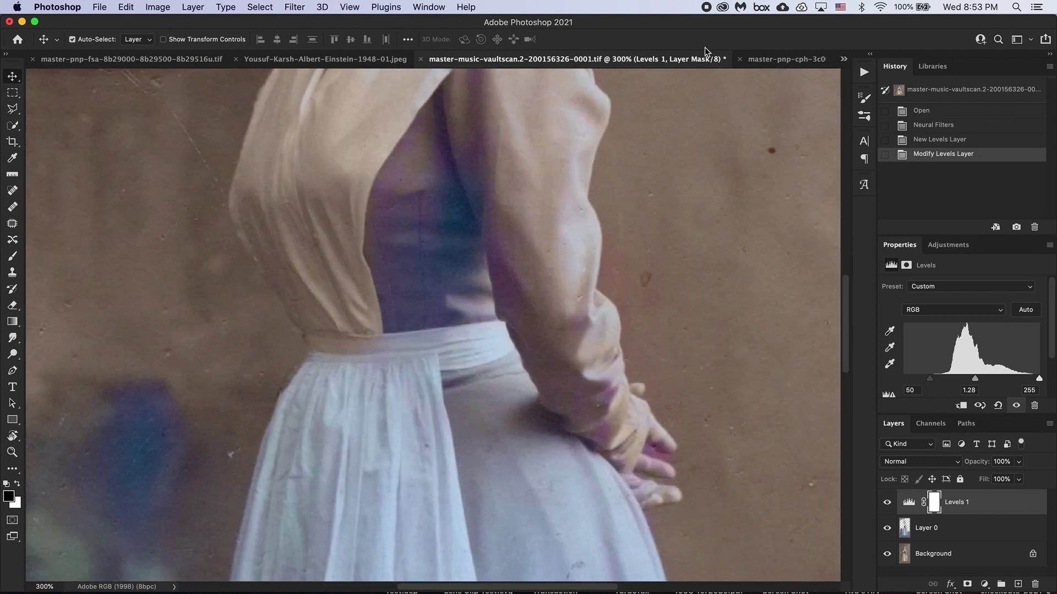
scroll(605, 175, up, 10)
scroll(603, 176, up, 5)
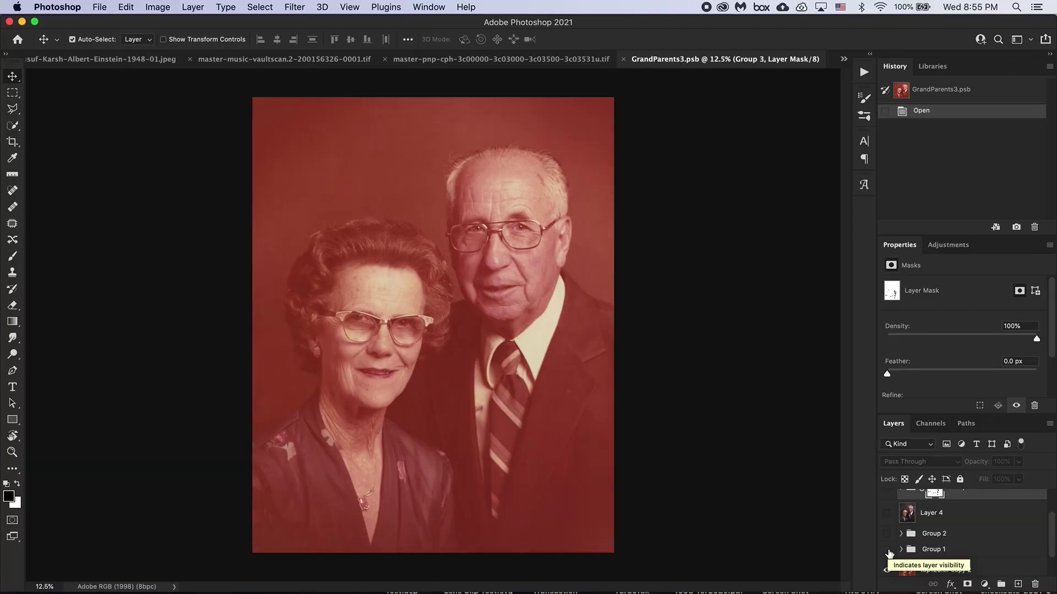
In GrandParents3.psb, show Group 1 and expand it to review its manual coloring layers
click(887, 549)
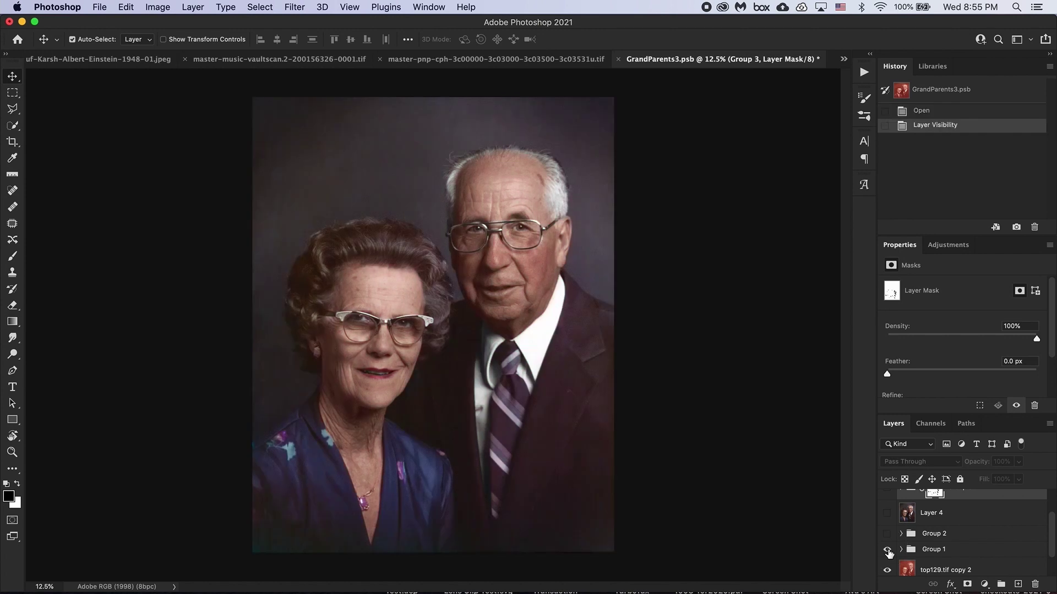
click(900, 550)
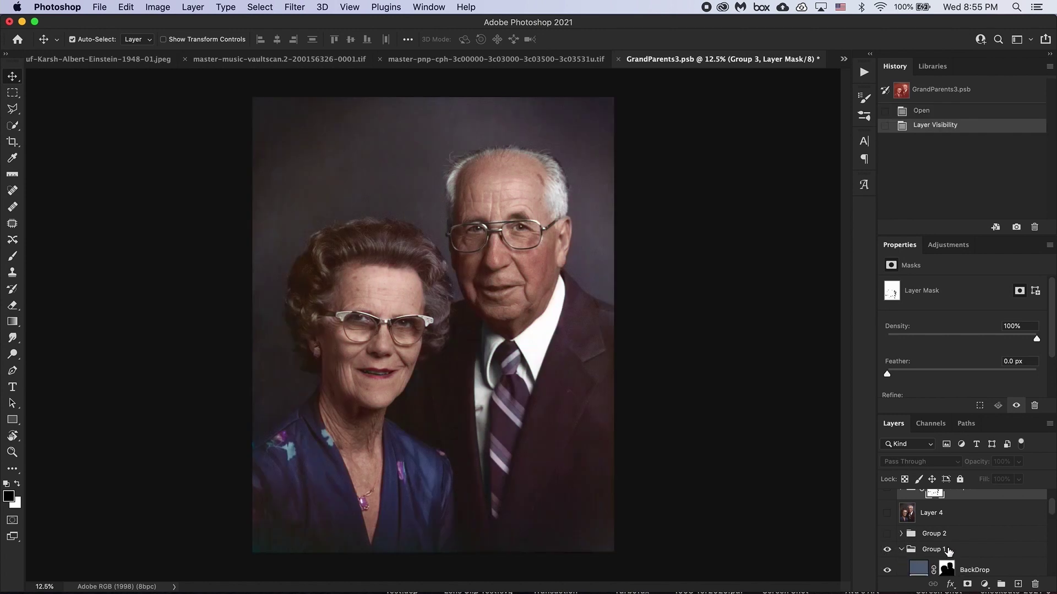
scroll(947, 552, down, 5)
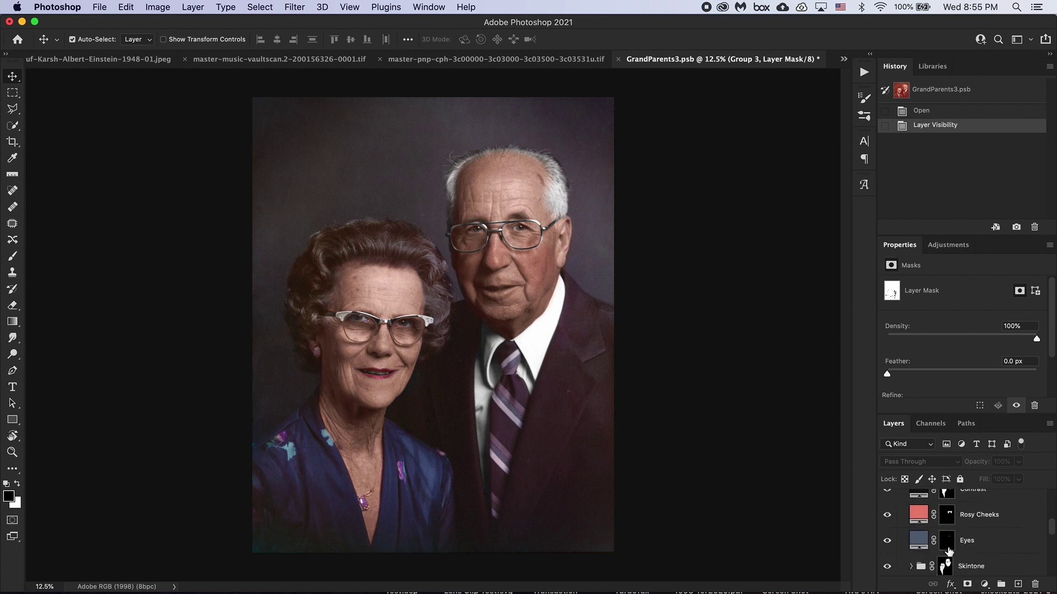
scroll(948, 551, up, 3)
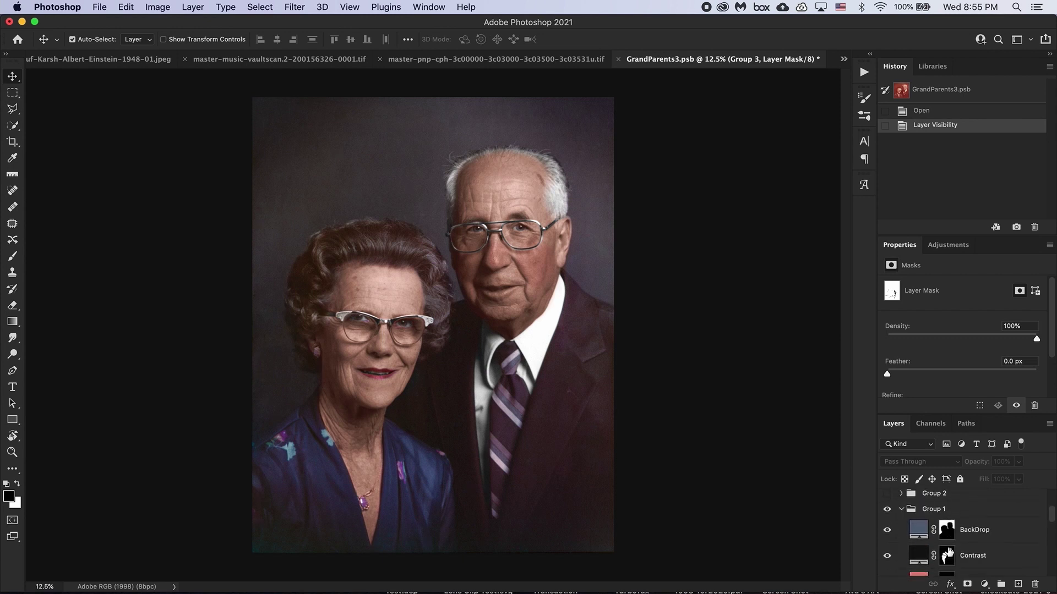
scroll(948, 550, down, 2)
Compare the couple's faces with the Skintone group hidden and shown
click(886, 515)
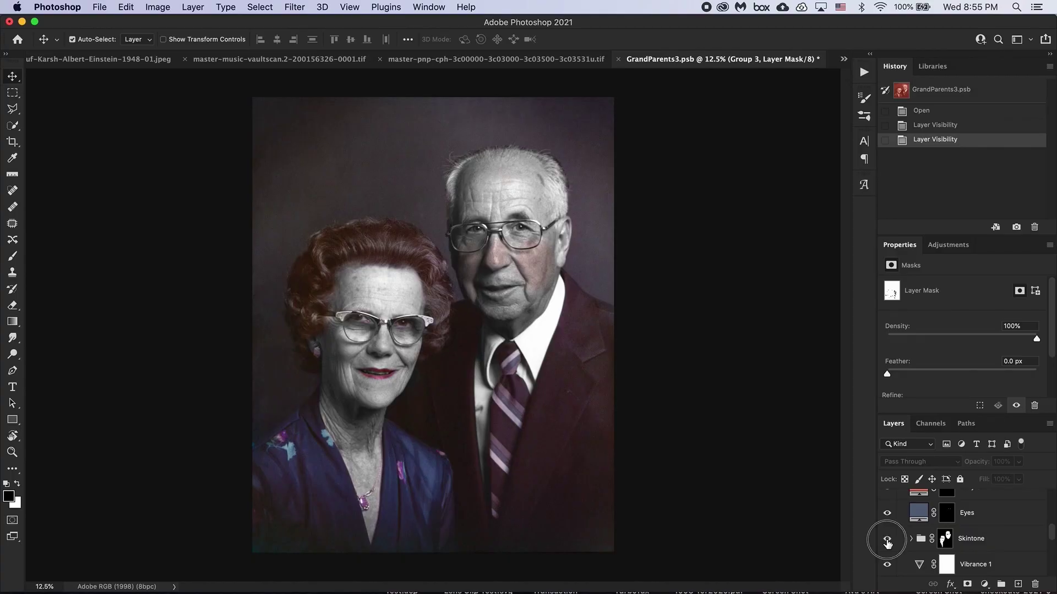
click(886, 540)
scroll(887, 543, up, 5)
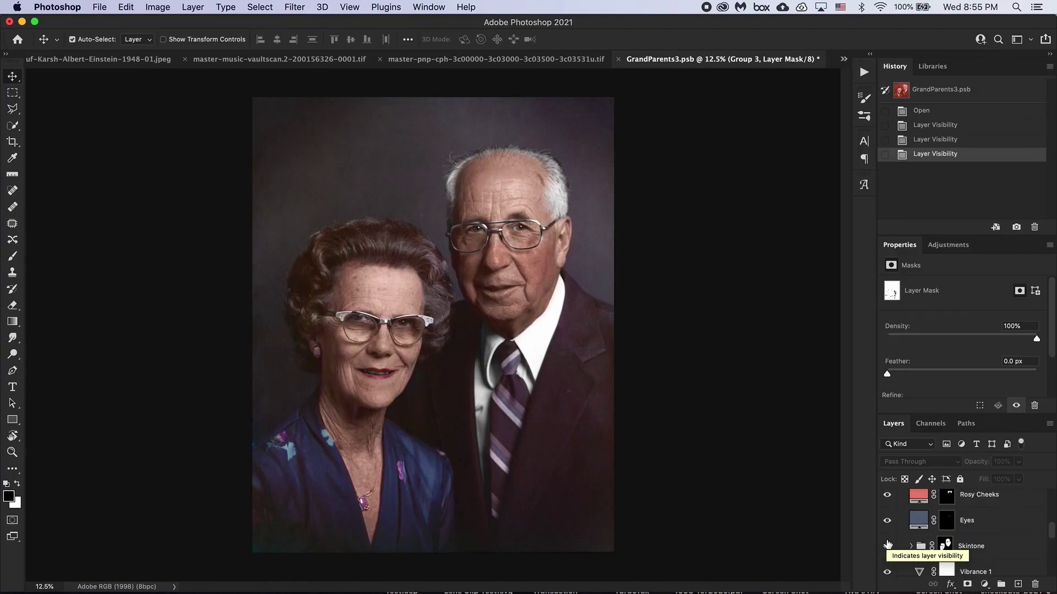
Show Group 3 and Layer 4, and compare the couple's portrait with Group 3 hidden and shown
scroll(888, 545, up, 3)
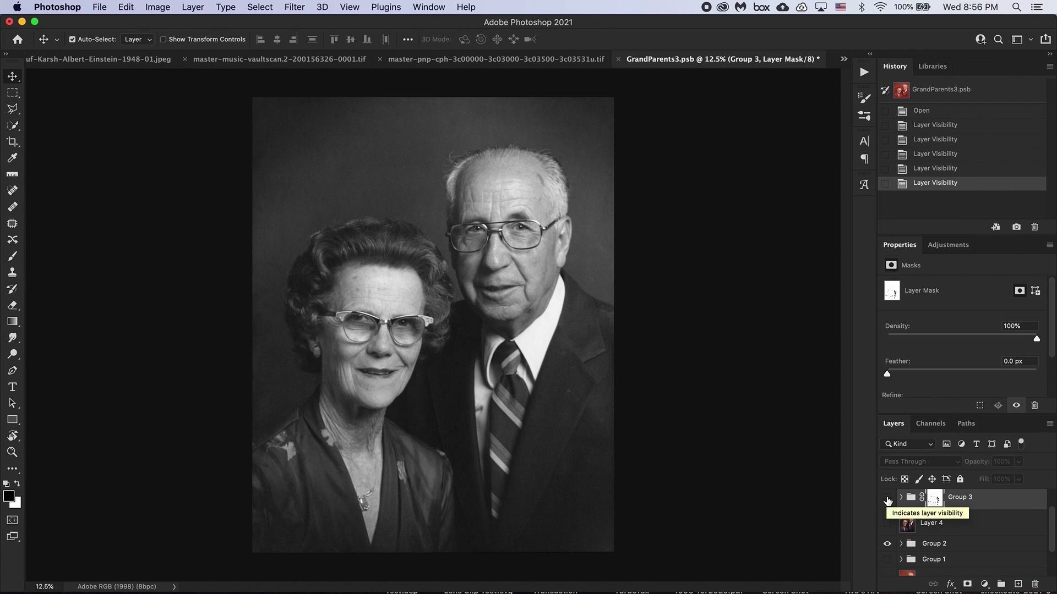
click(887, 498)
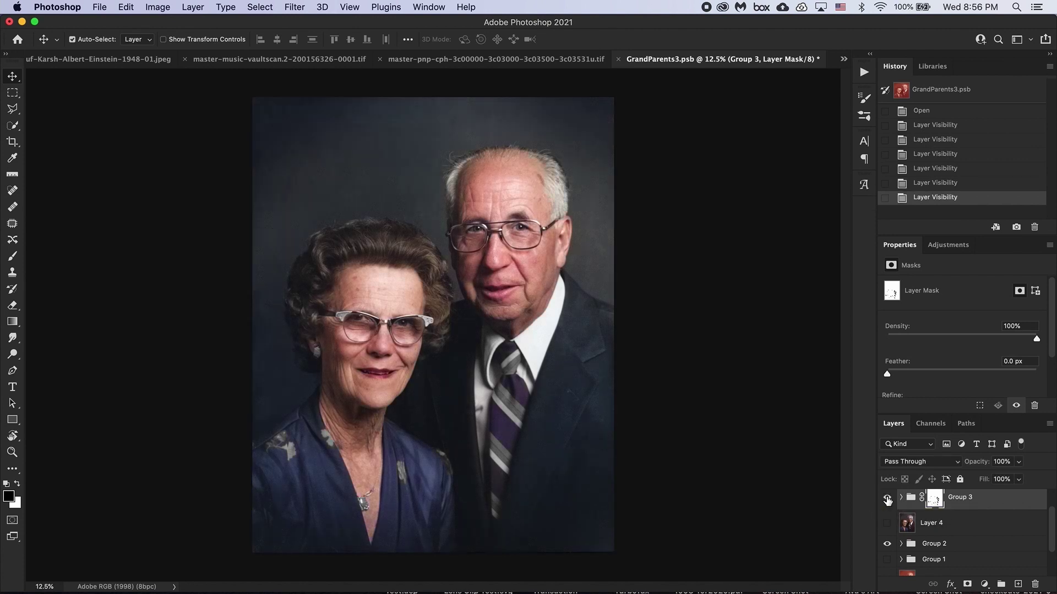
click(886, 524)
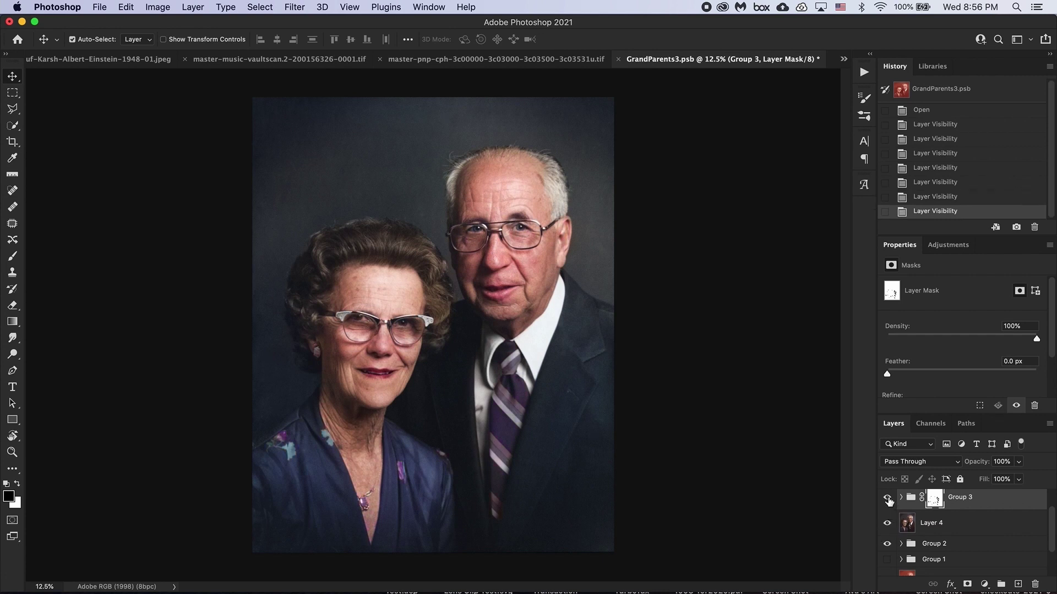
click(887, 498)
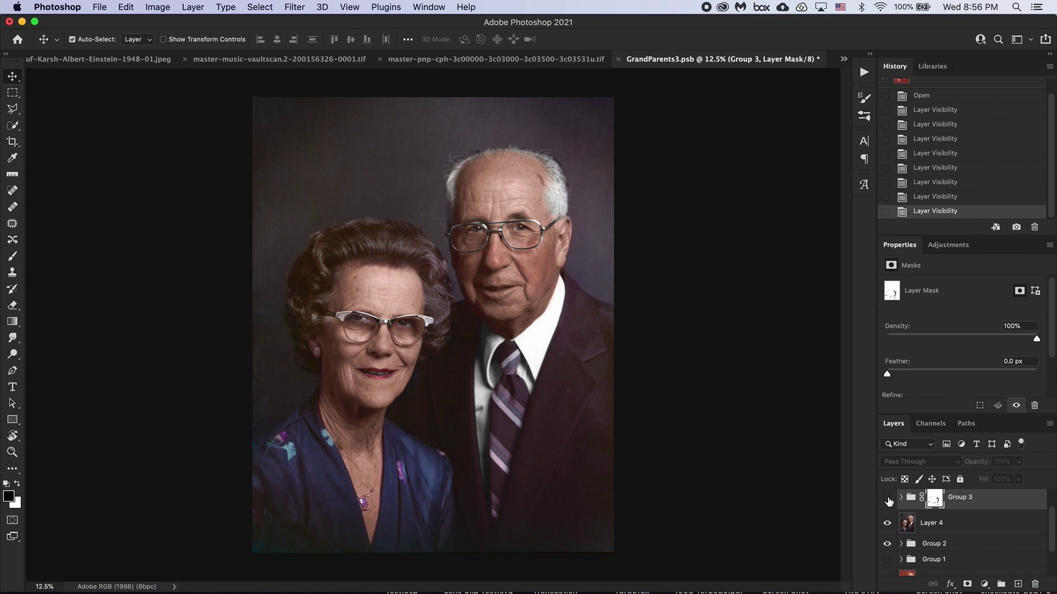
click(887, 499)
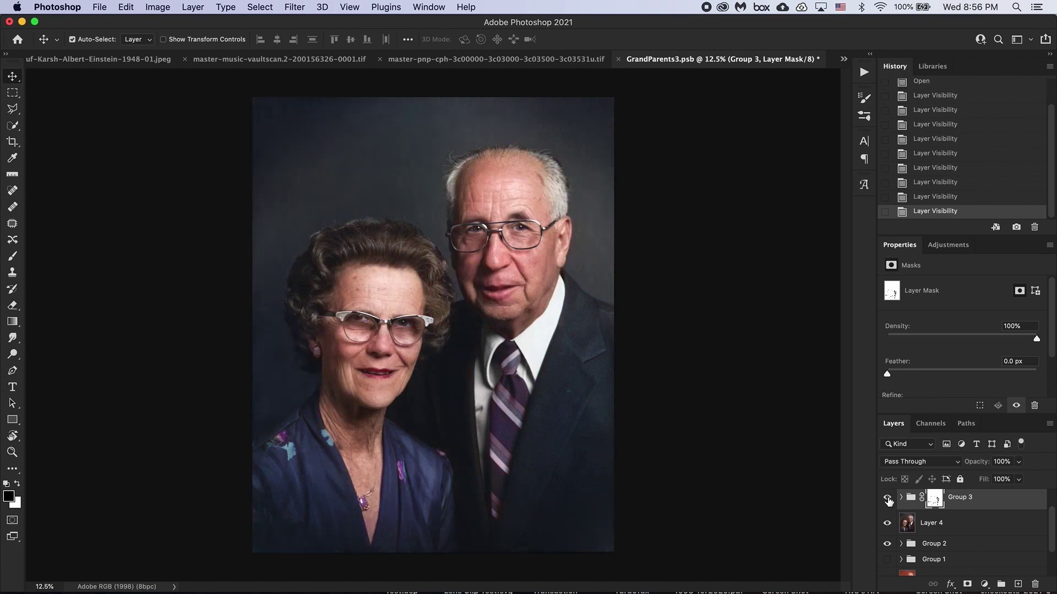
Compare the couple's portrait with Group 3 hidden and shown, and with Layer 4 hidden and shown
click(887, 499)
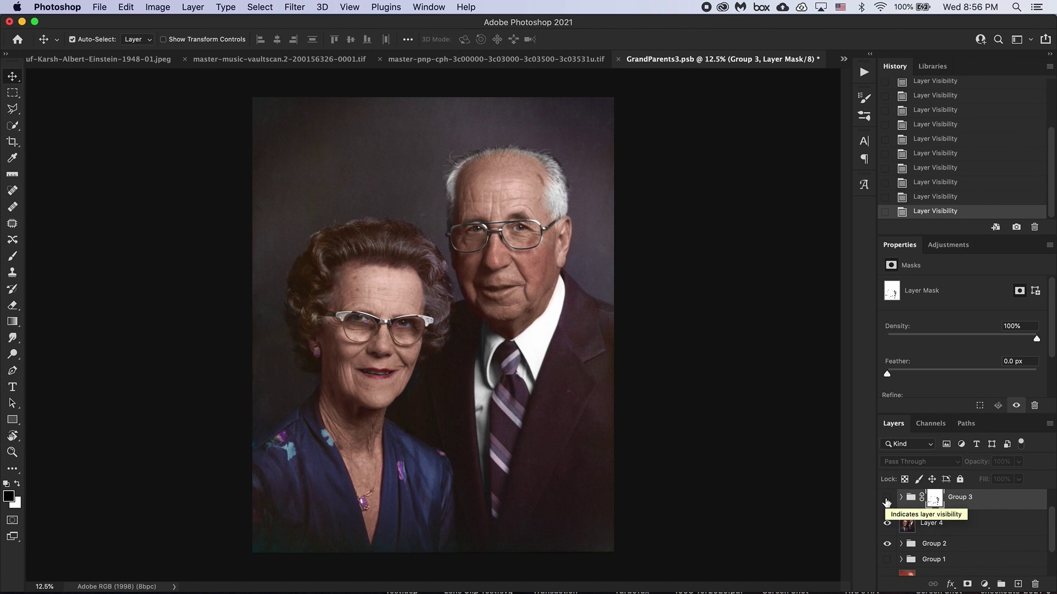
click(887, 498)
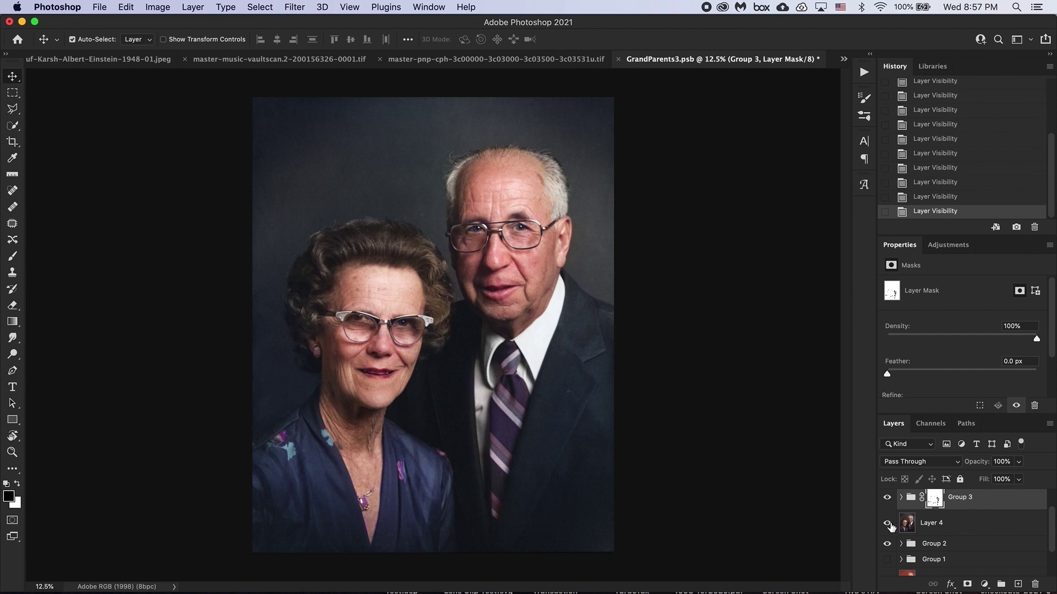
click(887, 524)
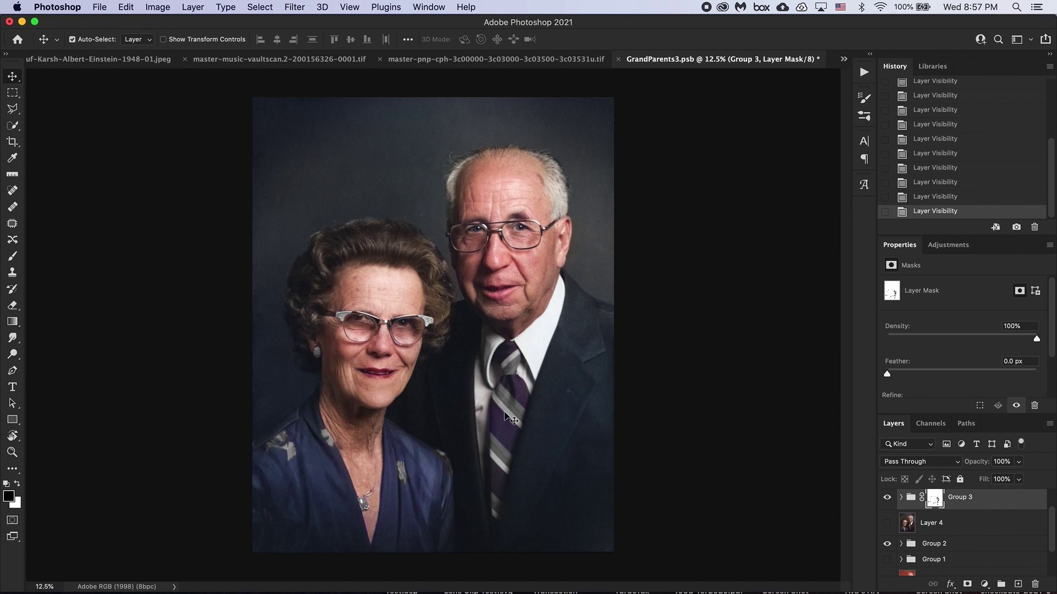
click(887, 522)
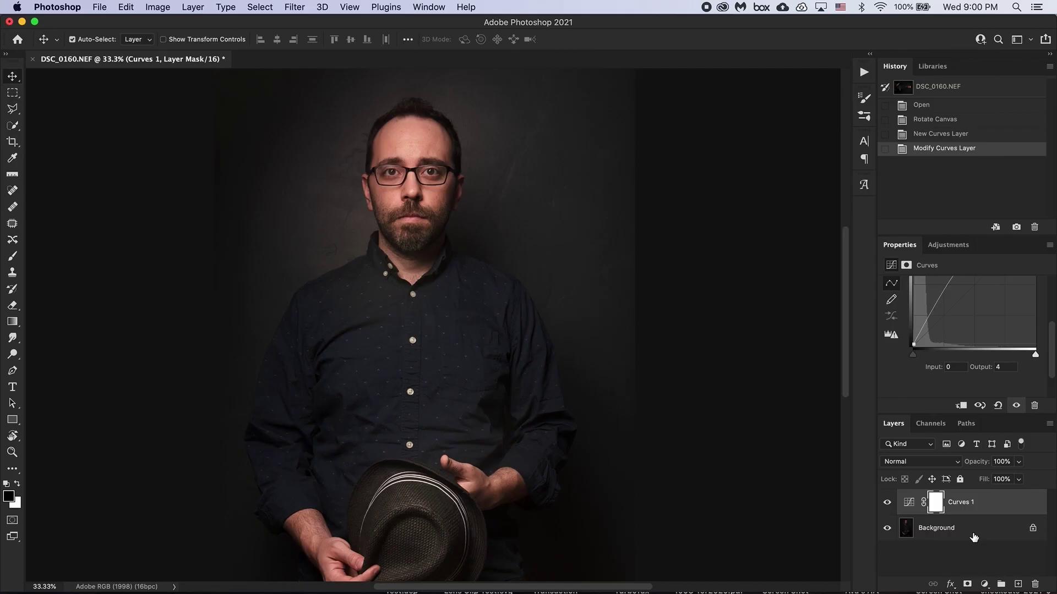
In DSC_0160.NEF, merge Curves 1 into the Background, and make a duplicate of it with a Black & White adjustment merged in
key(super+e)
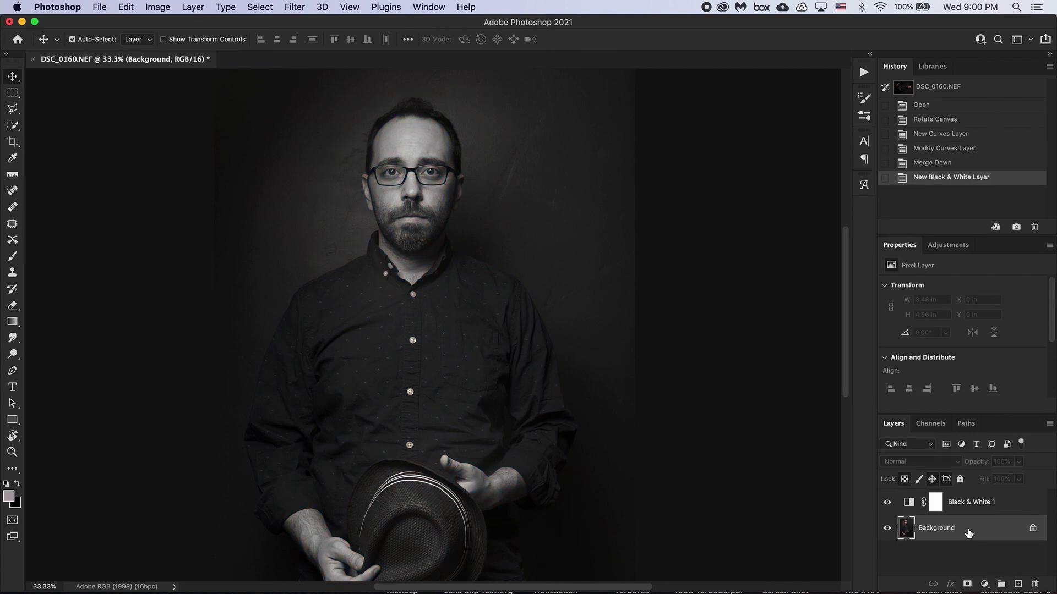
key(super+j)
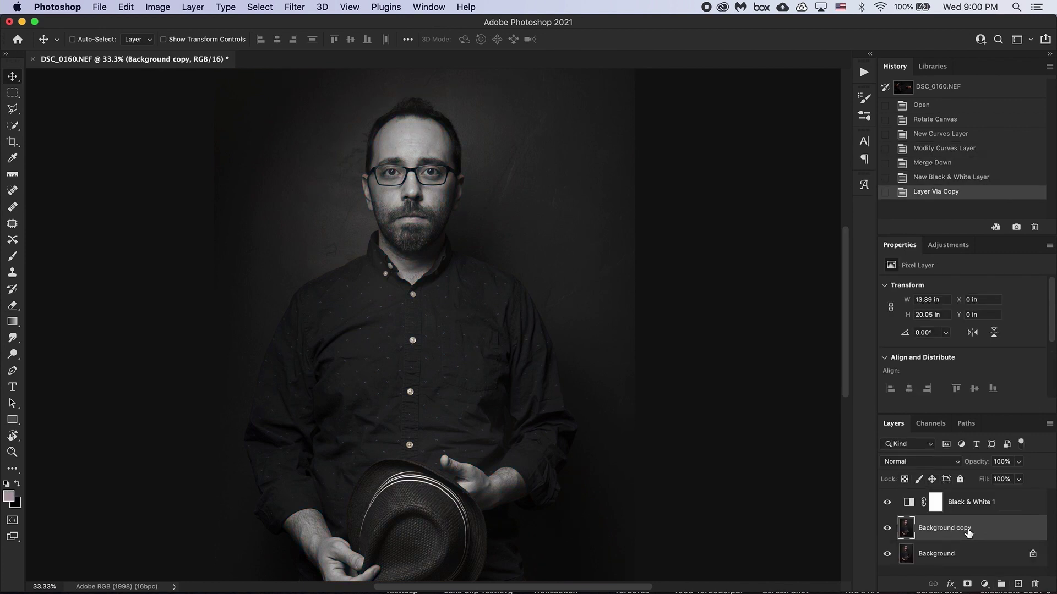
click(985, 504)
key(super+e)
click(889, 504)
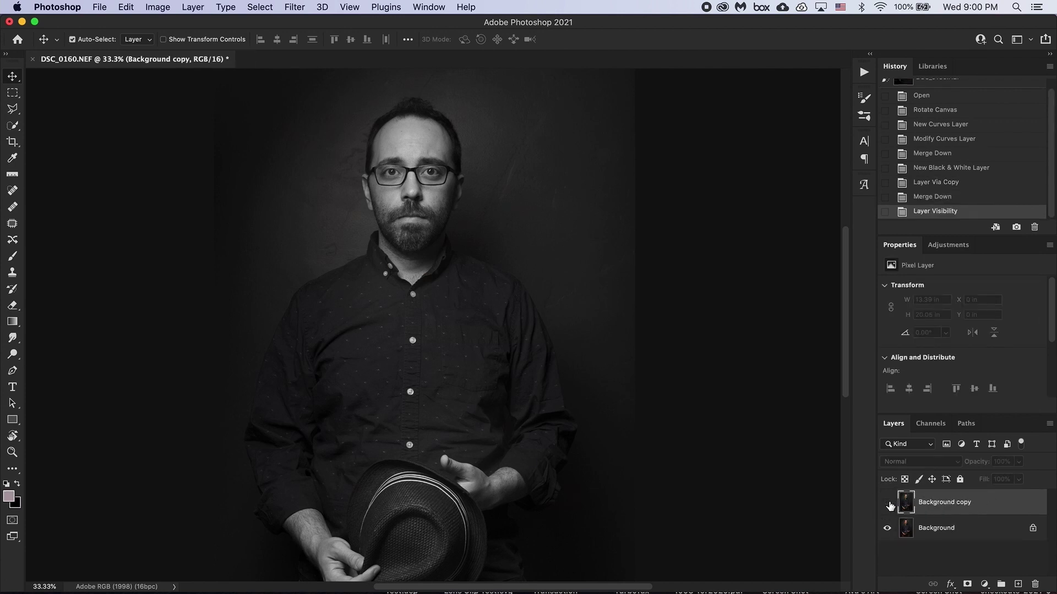
click(888, 504)
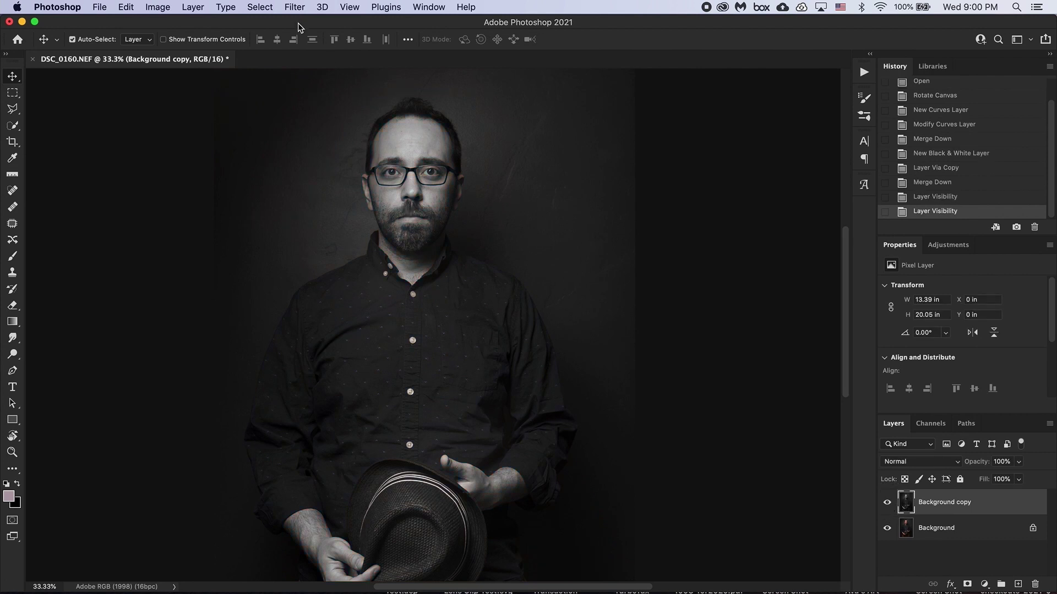
Apply the Colorize neural filter to the Background copy layer, with the output set to New Layer
click(295, 9)
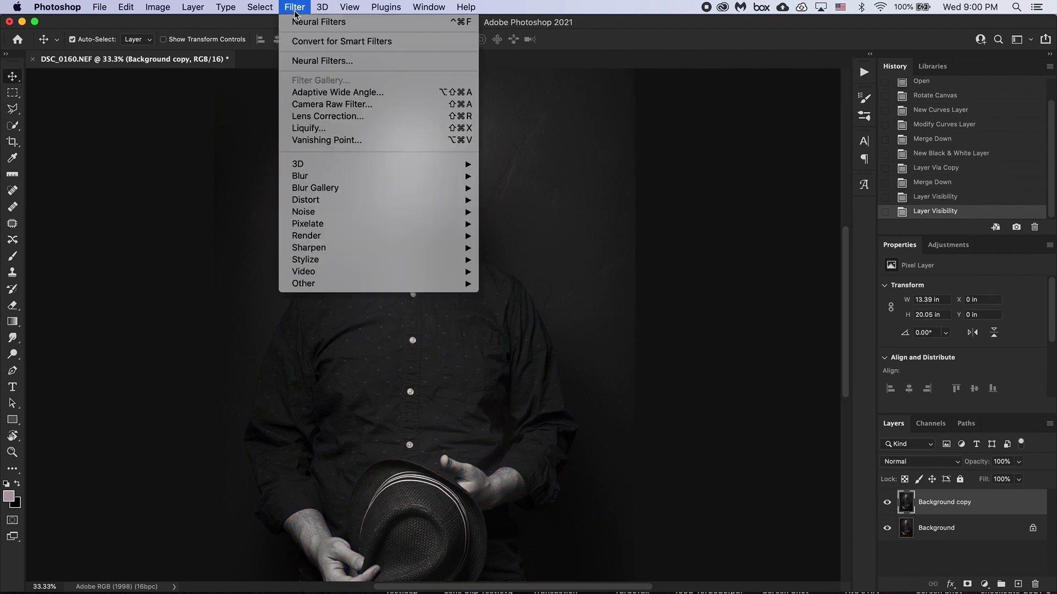
click(300, 62)
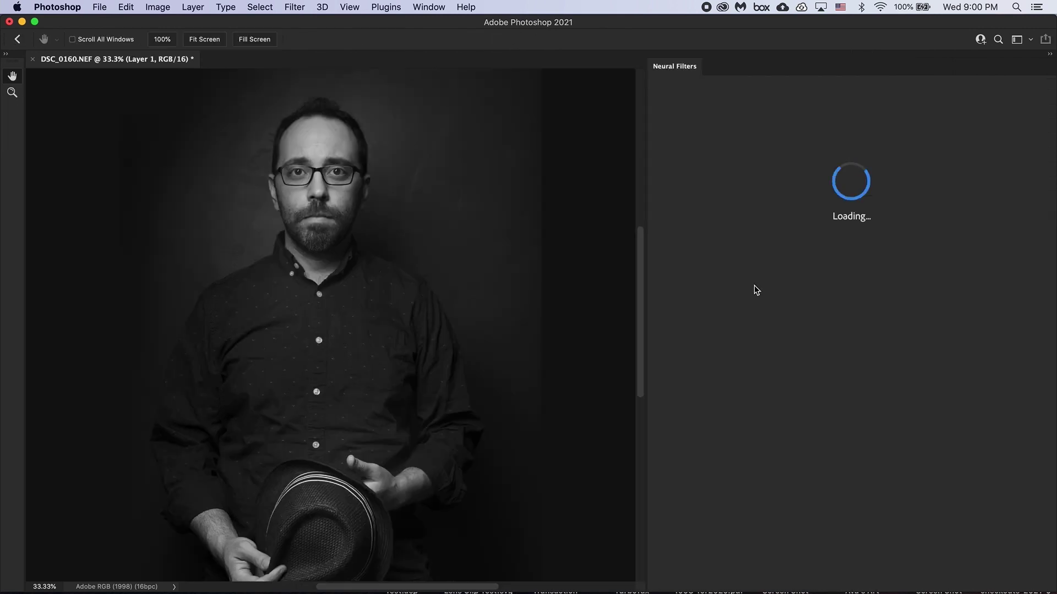
click(791, 392)
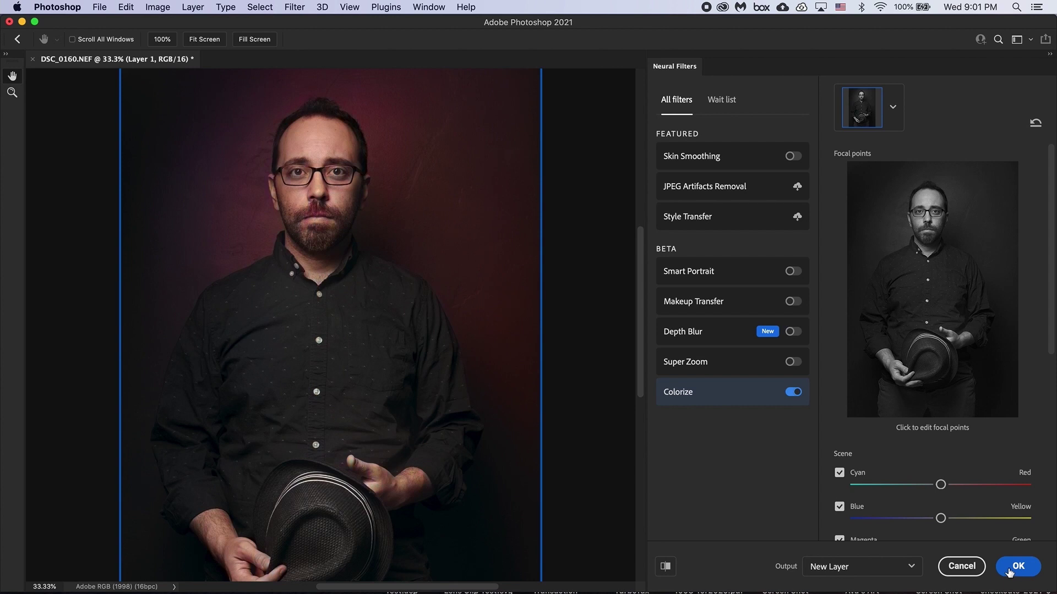
click(1010, 572)
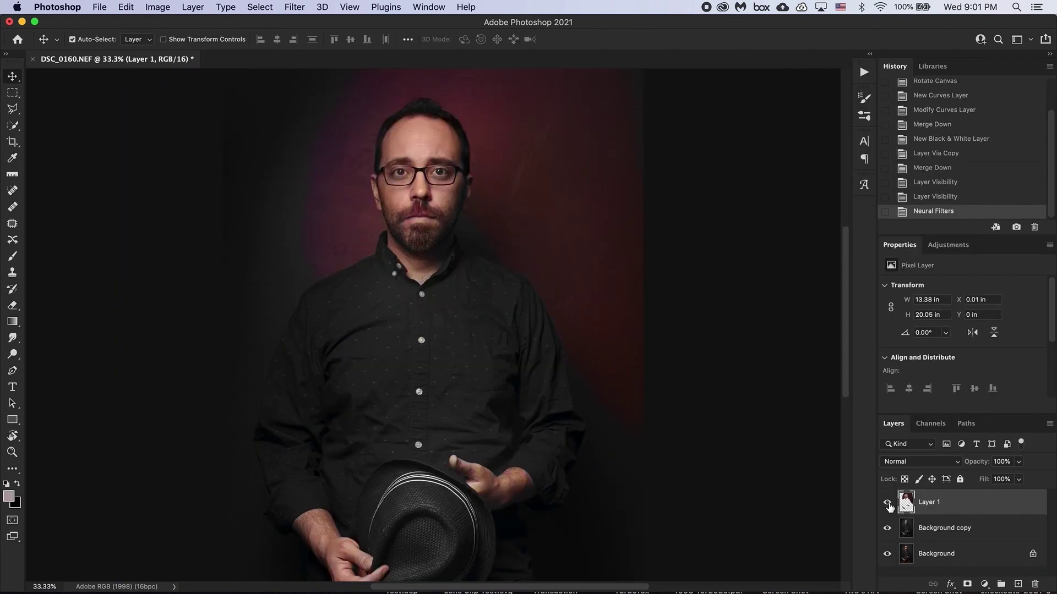
Compare the colorized portrait of the man with the original color photo by hiding and showing Layer 1 and Background copy
click(887, 504)
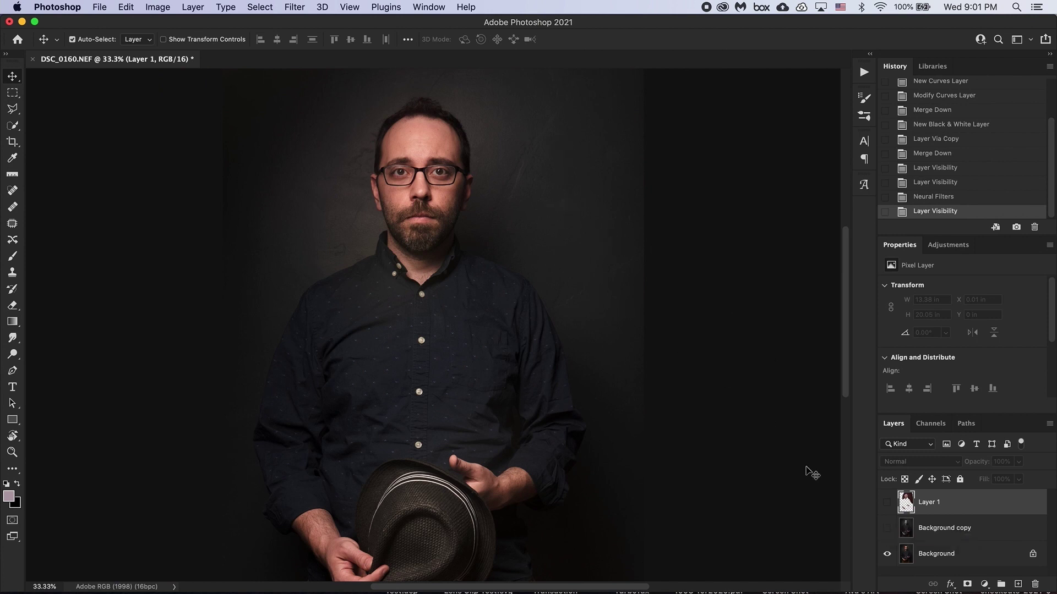
drag(888, 511, 888, 528)
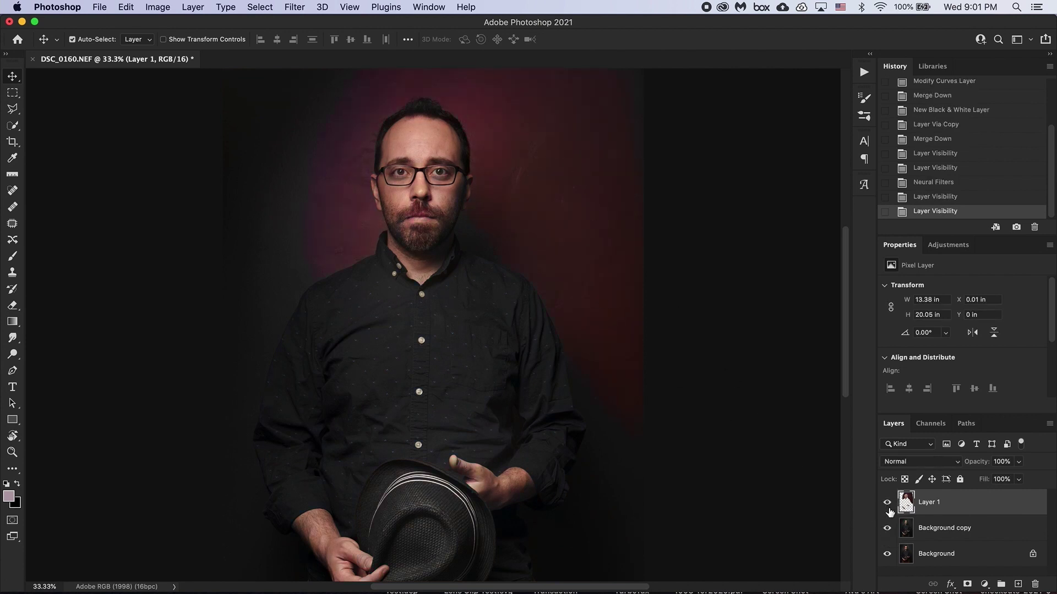
drag(890, 505, 887, 530)
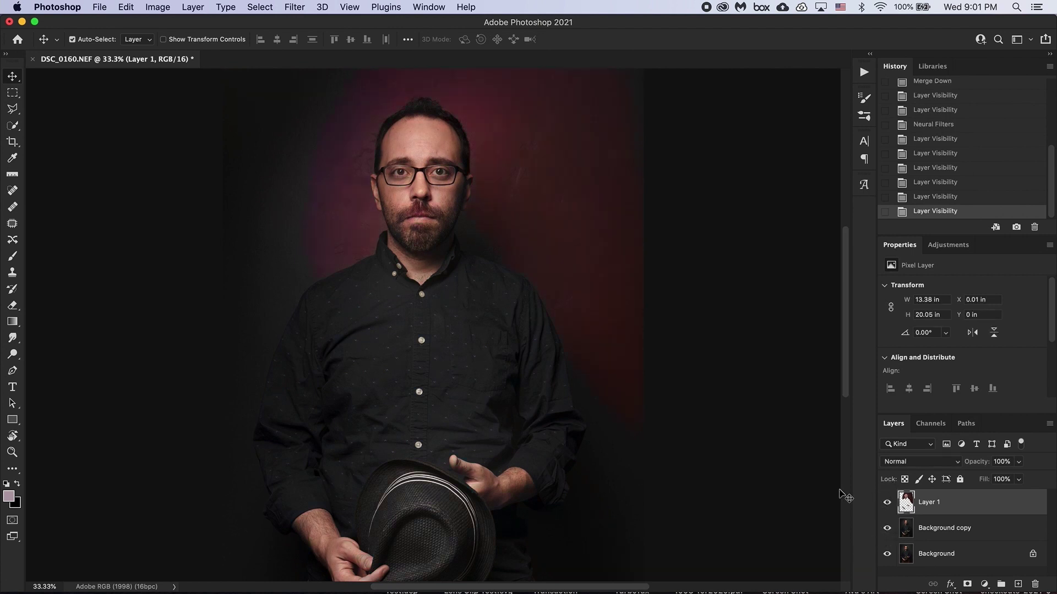